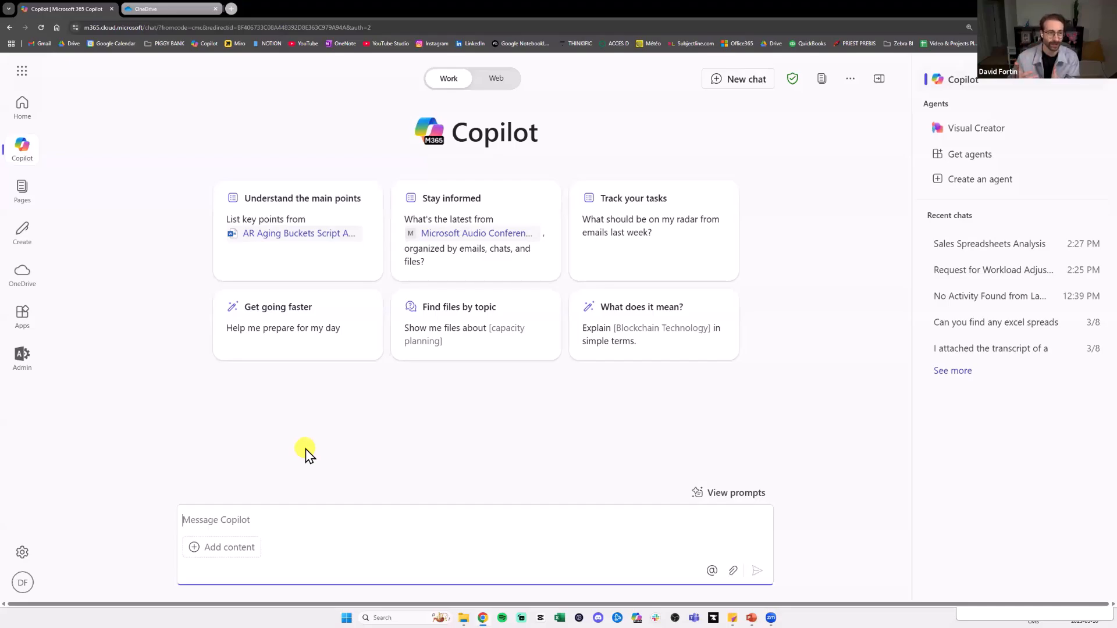
Load copilot.microsoft.com in a new incognito window and accept its privacy notice
{"action": "left_click", "coordinate": [879, 78]}
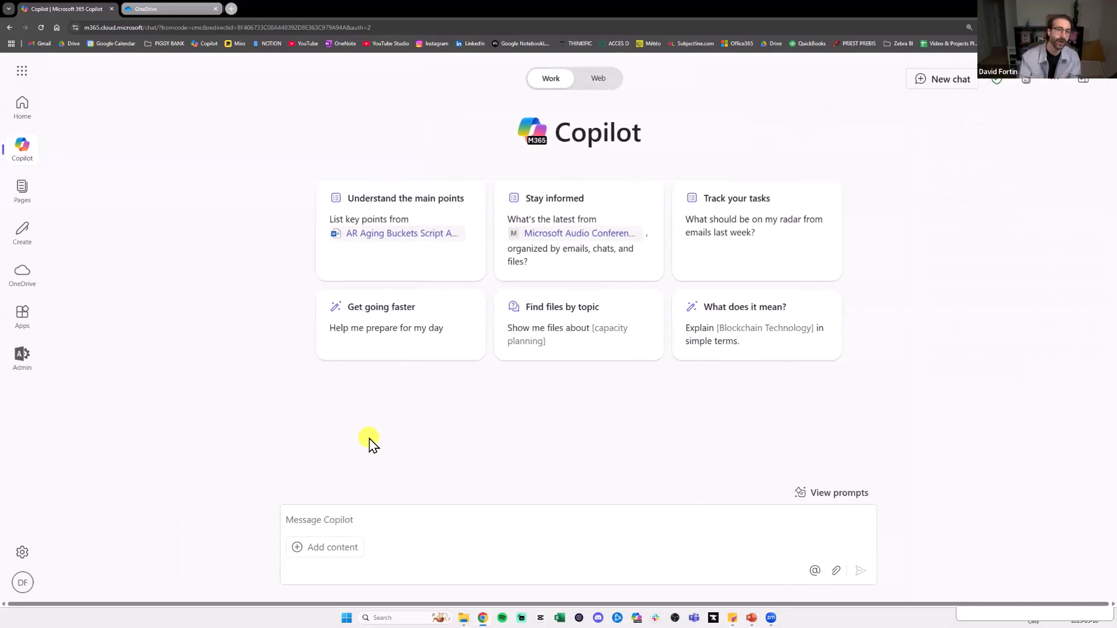
{"action": "key", "text": "ctrl+shift+n"}
{"action": "type", "text": "copilot"}
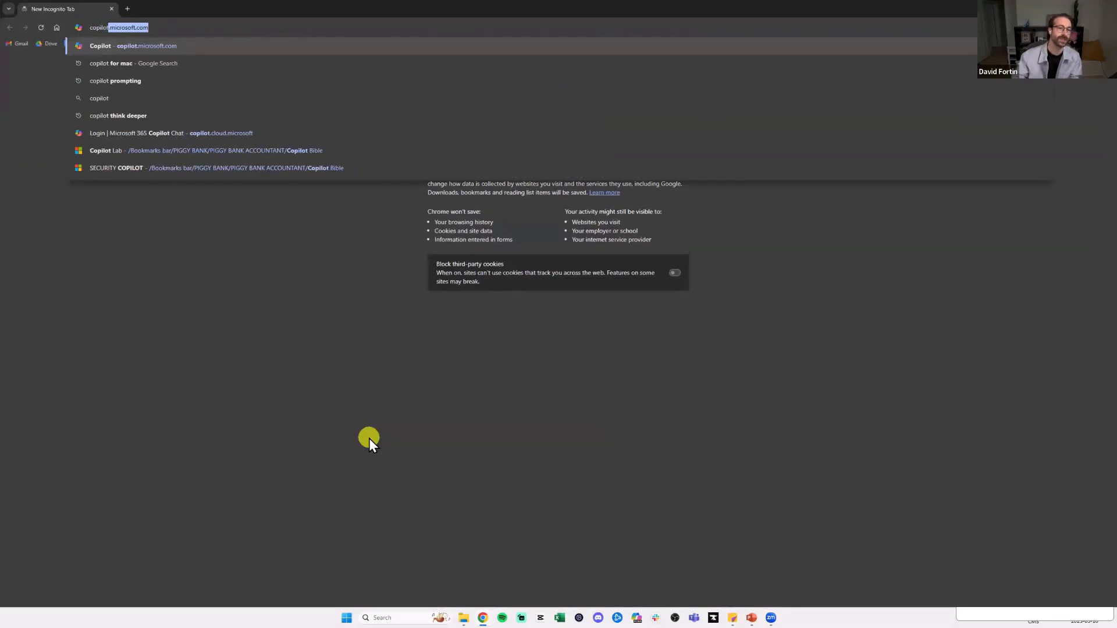
{"action": "key", "text": "Return"}
{"action": "left_click_drag", "start_coordinate": [146, 28], "coordinate": [252, 27]}
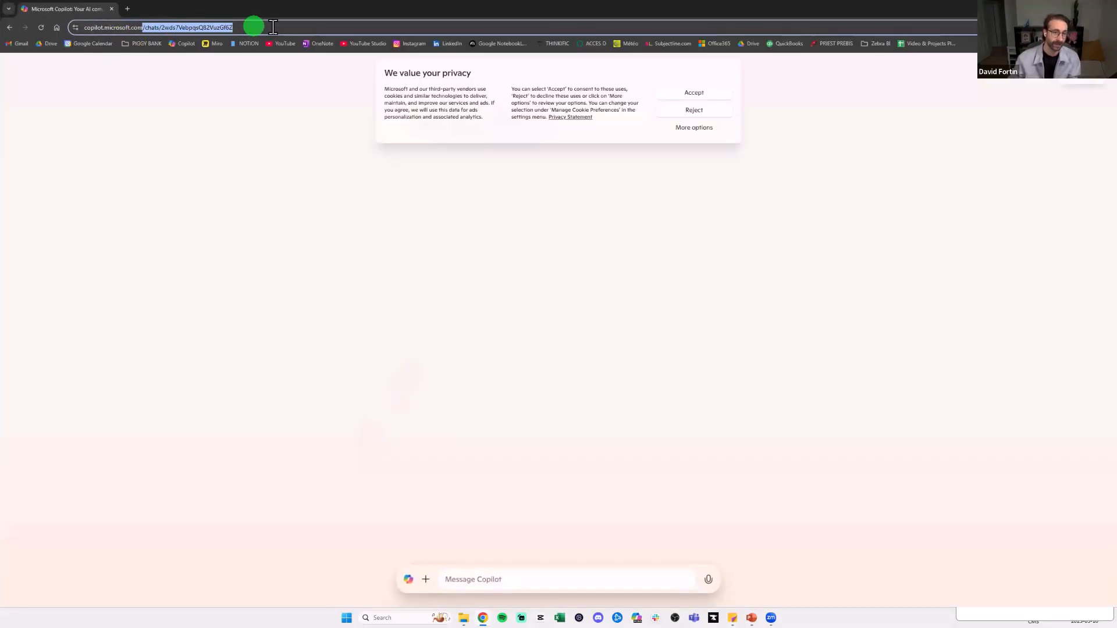
{"action": "left_click", "coordinate": [416, 144]}
{"action": "left_click", "coordinate": [703, 91]}
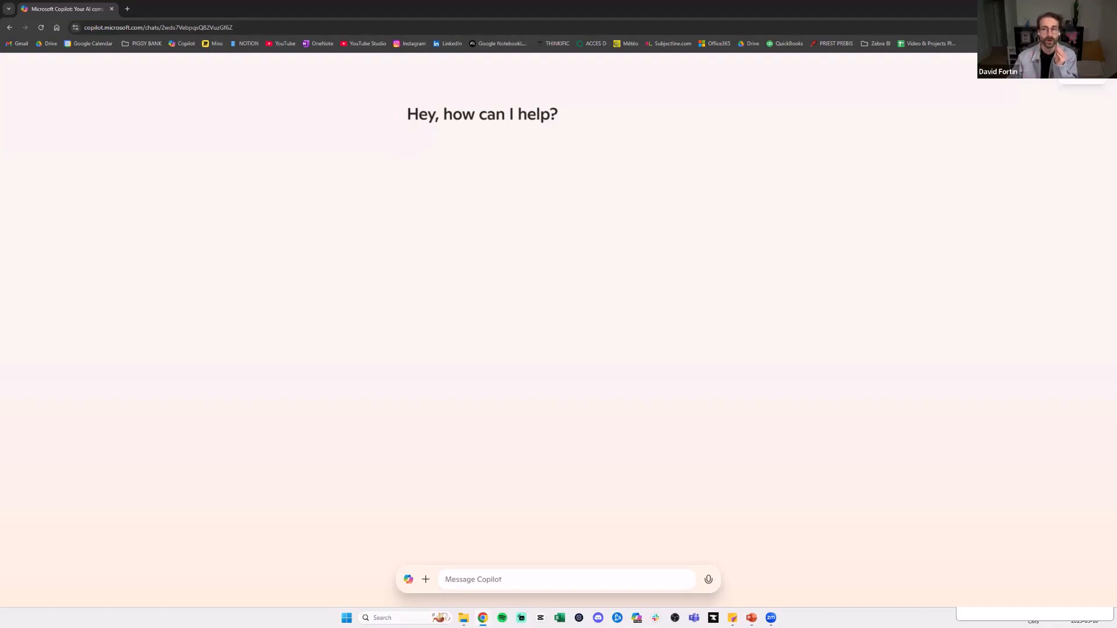
Return to the Microsoft 365 Copilot browser window, view the Microsoft 365 Copilot desktop app in a smaller window, and close it
{"action": "key", "text": "alt+Tab"}
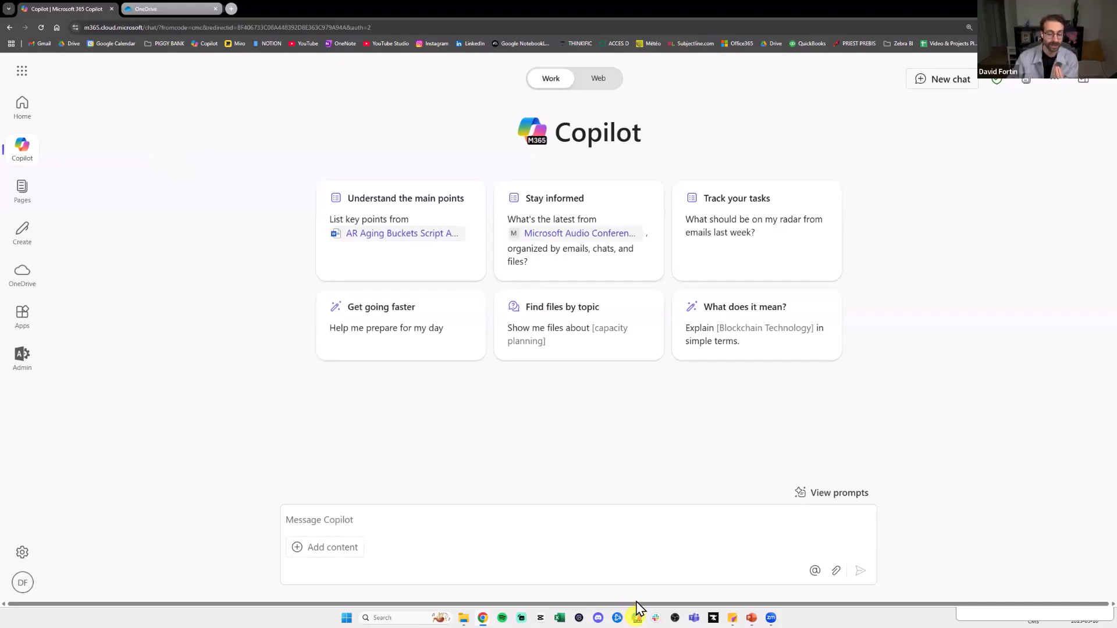
{"action": "left_click", "coordinate": [636, 616]}
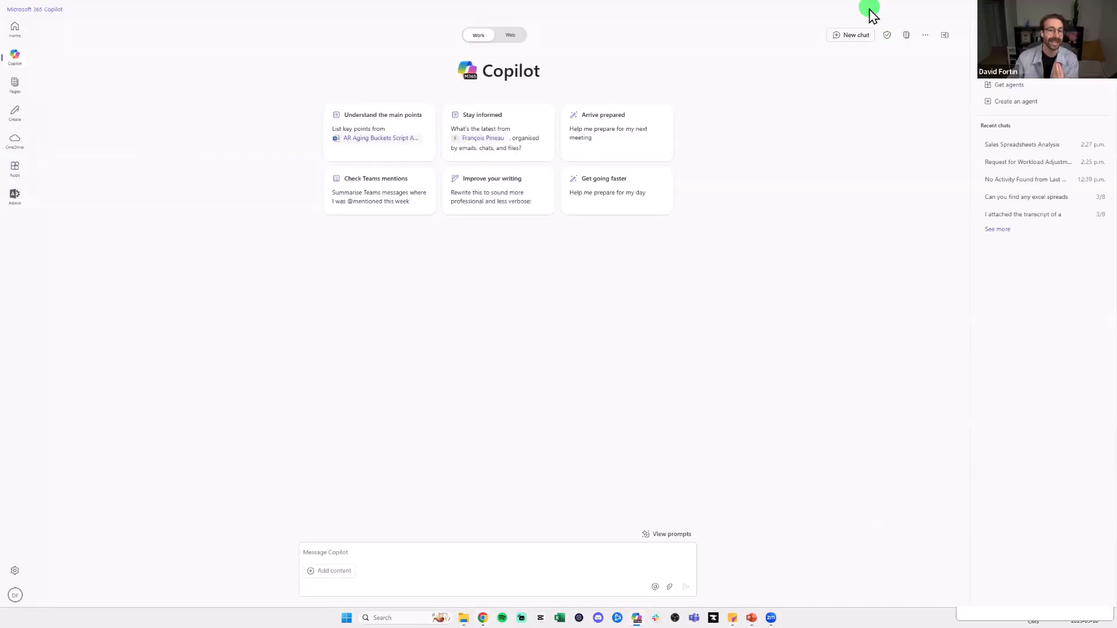
{"action": "key", "text": "super+Down"}
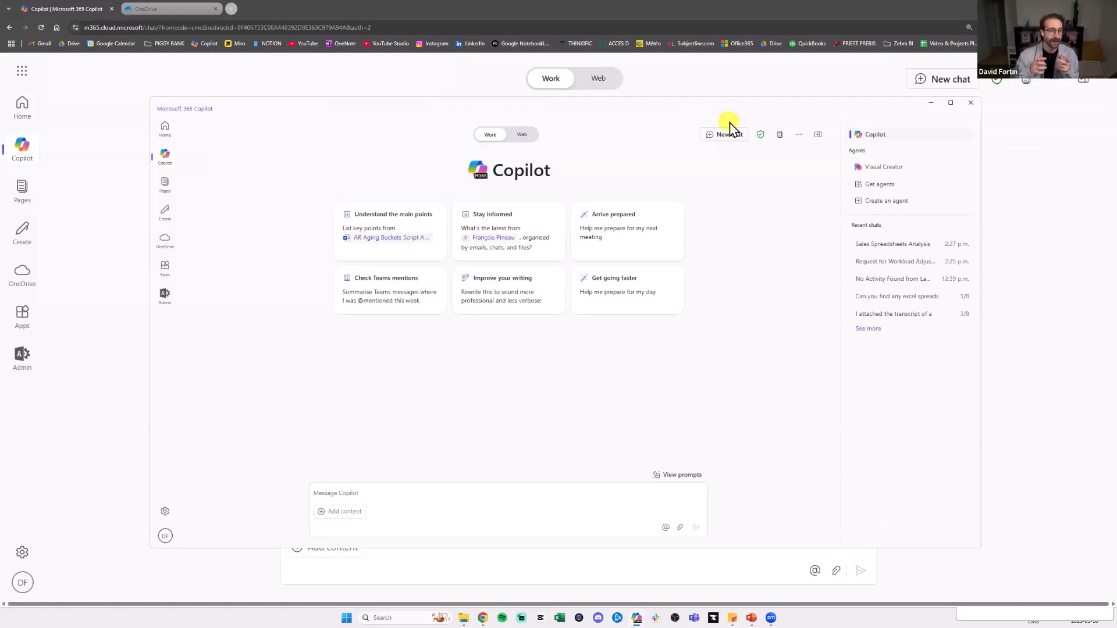
{"action": "left_click", "coordinate": [971, 104]}
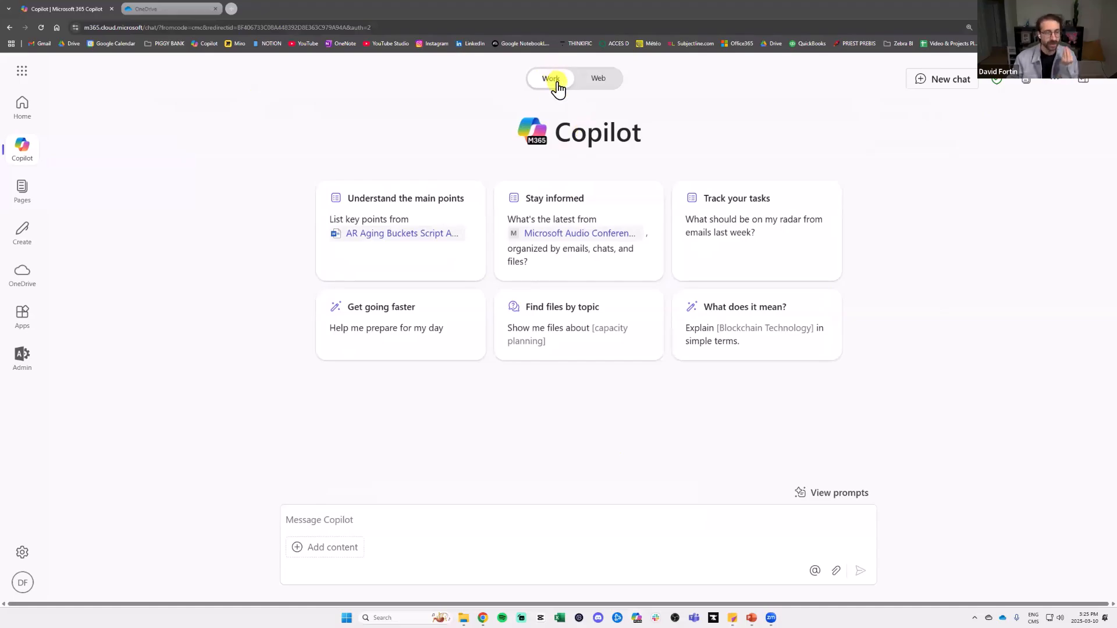
Compare Copilot's Web and Work modes, finishing in Work mode
{"action": "left_click", "coordinate": [599, 78]}
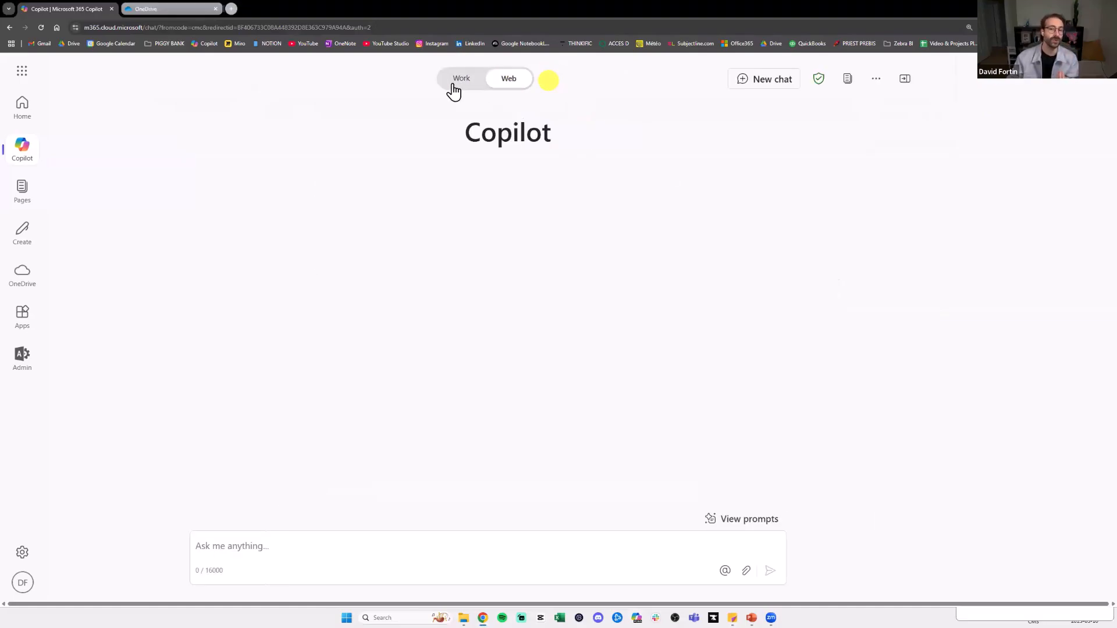
{"action": "left_click", "coordinate": [445, 87]}
{"action": "left_click", "coordinate": [498, 80]}
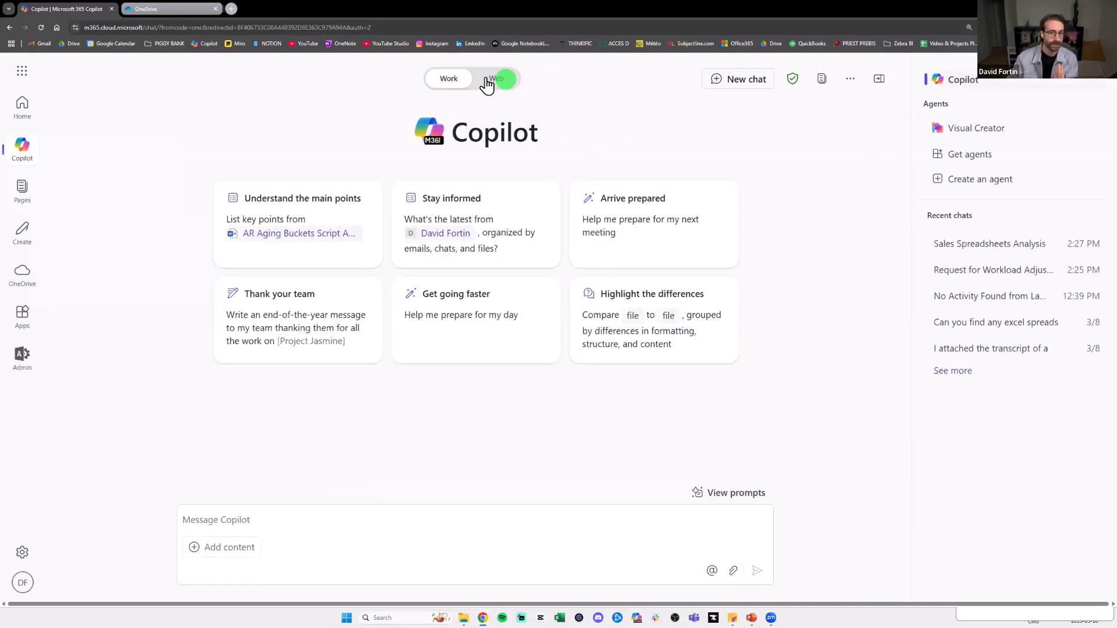
{"action": "left_click", "coordinate": [436, 85]}
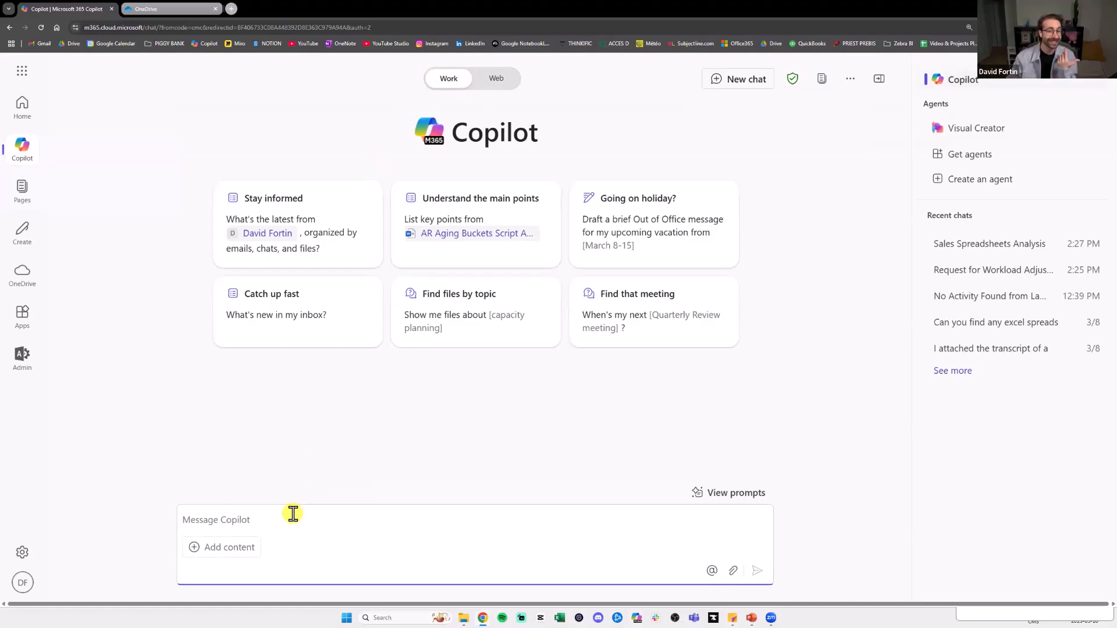
Ask Copilot "Can you find every spreadsheet document in my sharepoint or onedrive that contains the word SALES"
{"action": "key", "text": "ctrl+plus"}
{"action": "key", "text": "ctrl+plus"}
{"action": "key", "text": "ctrl+plus"}
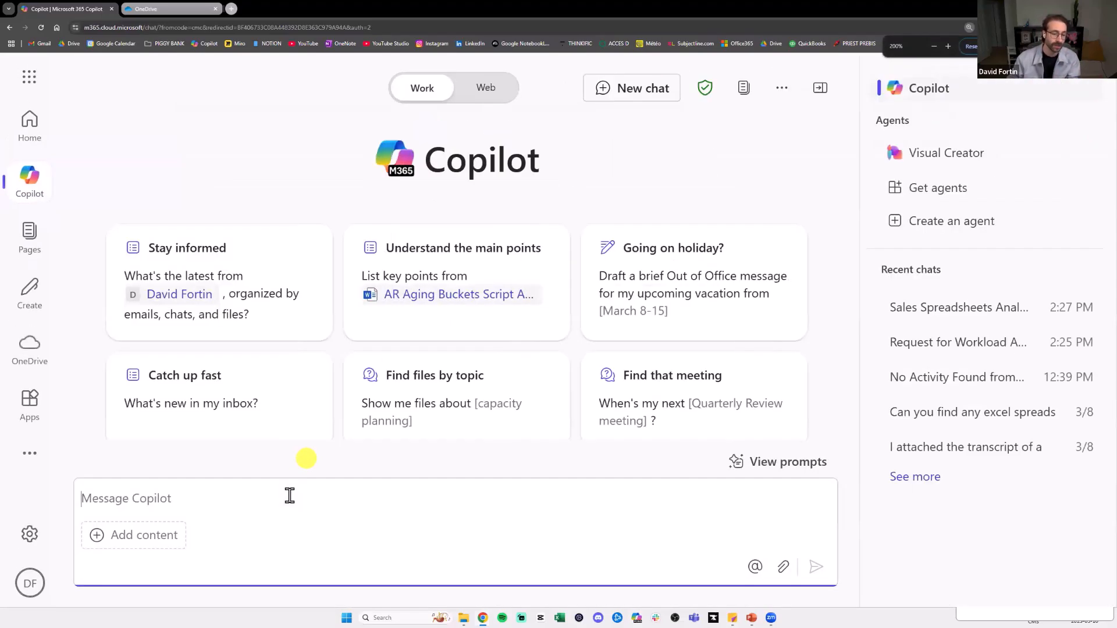
{"action": "type", "text": "Can you "}
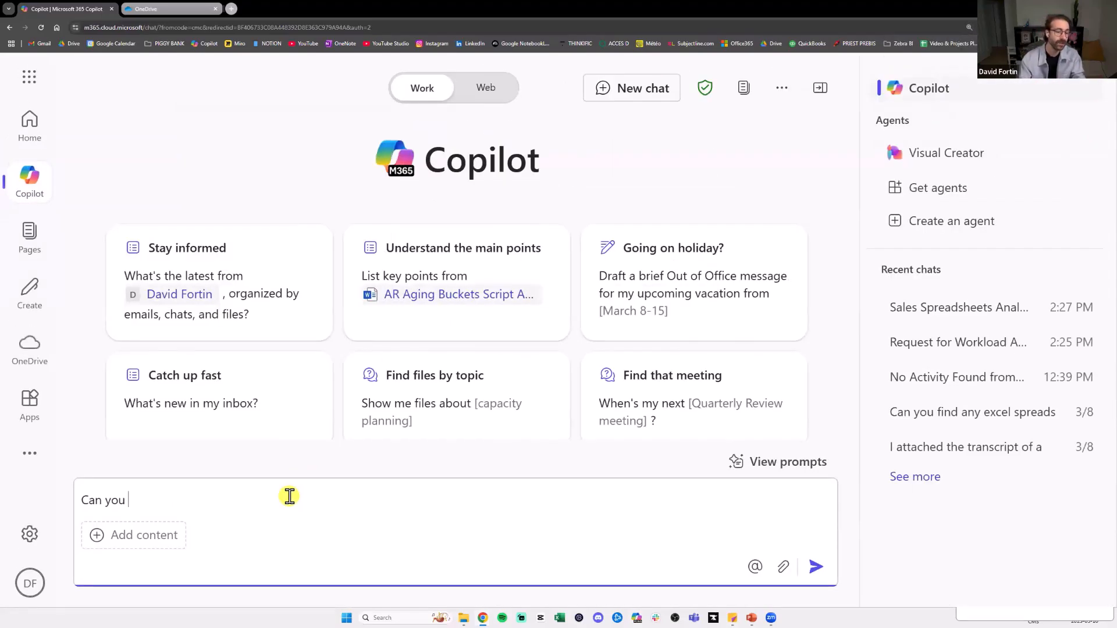
{"action": "type", "text": "find every spread"}
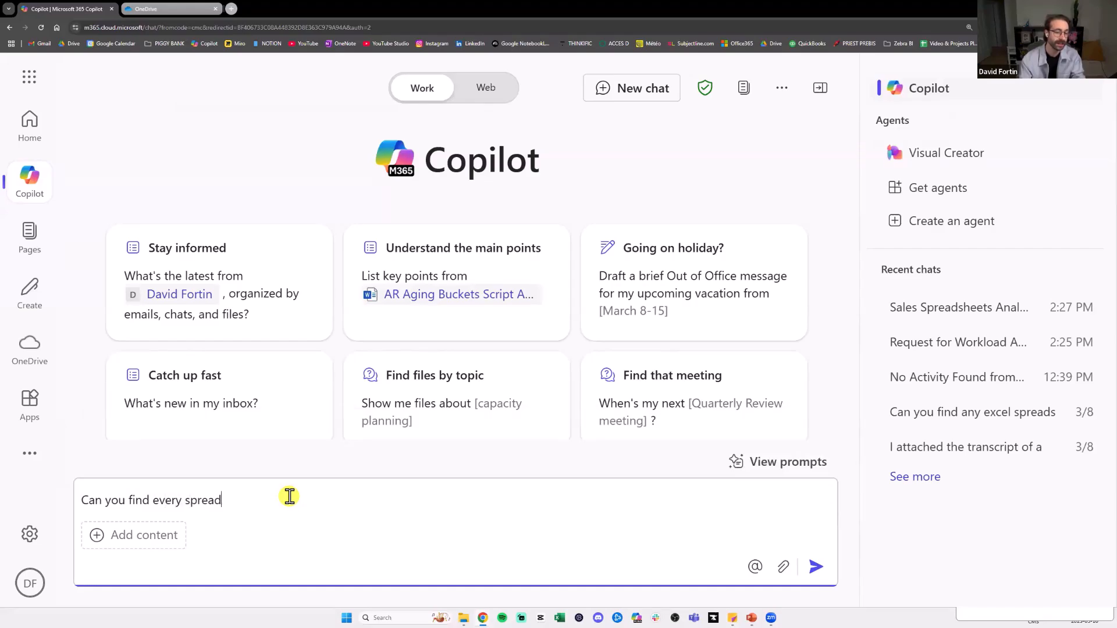
{"action": "type", "text": "sheet document in my "}
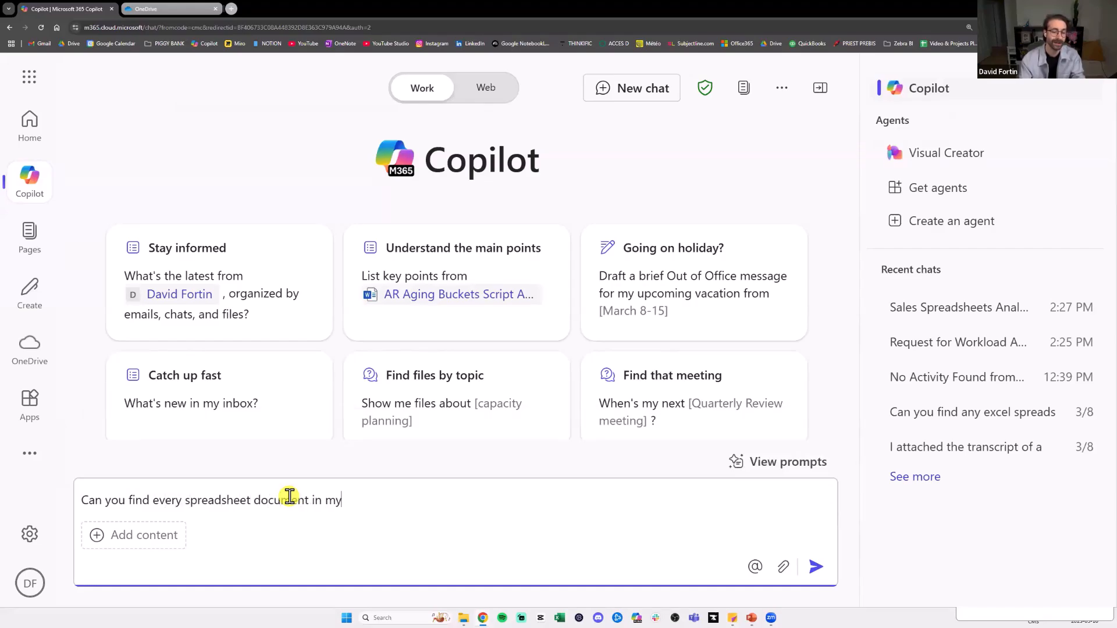
{"action": "type", "text": "sharepoint or onedrive that contains t"}
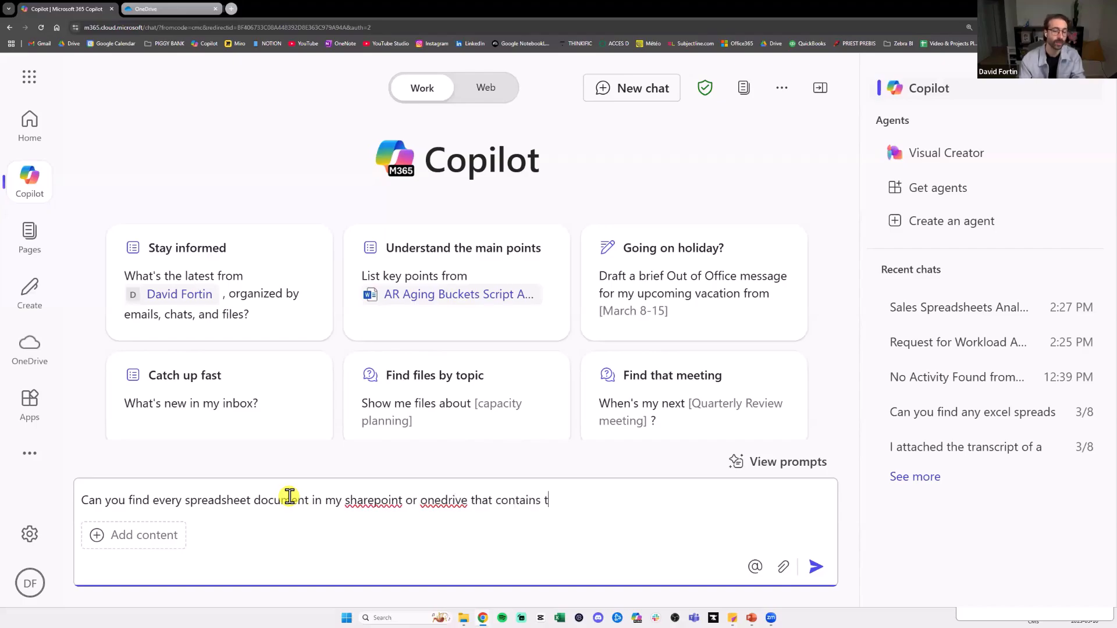
{"action": "type", "text": "he word SALES"}
{"action": "key", "text": "Return"}
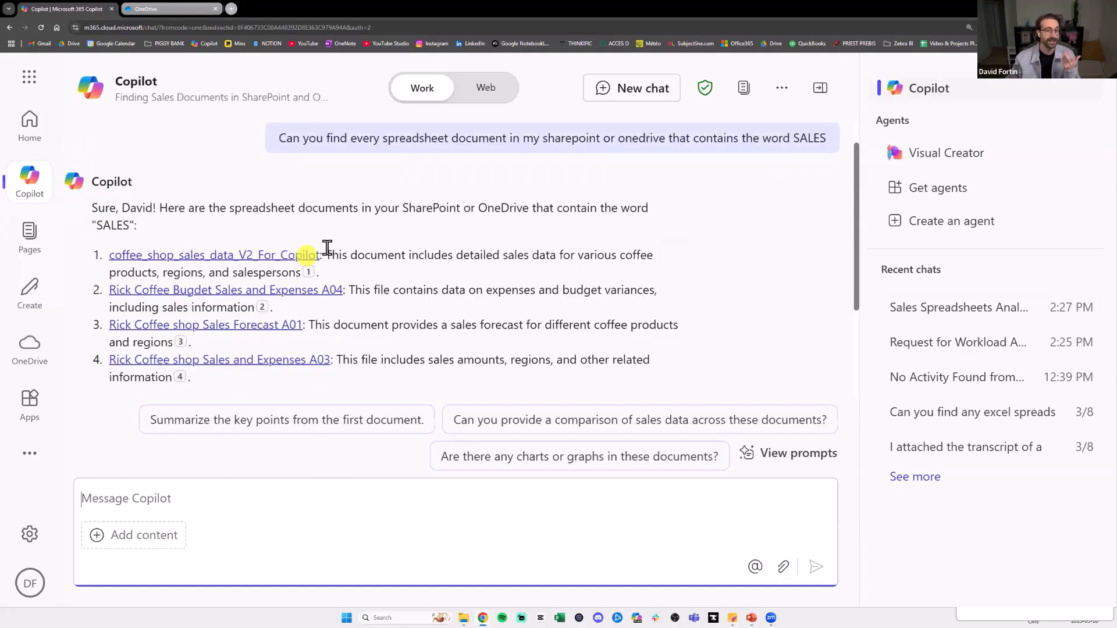
Open the coffee_shop_sales_data_V2_For_Copilot workbook from the answer and show Copilot alongside its coffee_shop_sales_data (2) sheet
{"action": "left_click", "coordinate": [327, 250]}
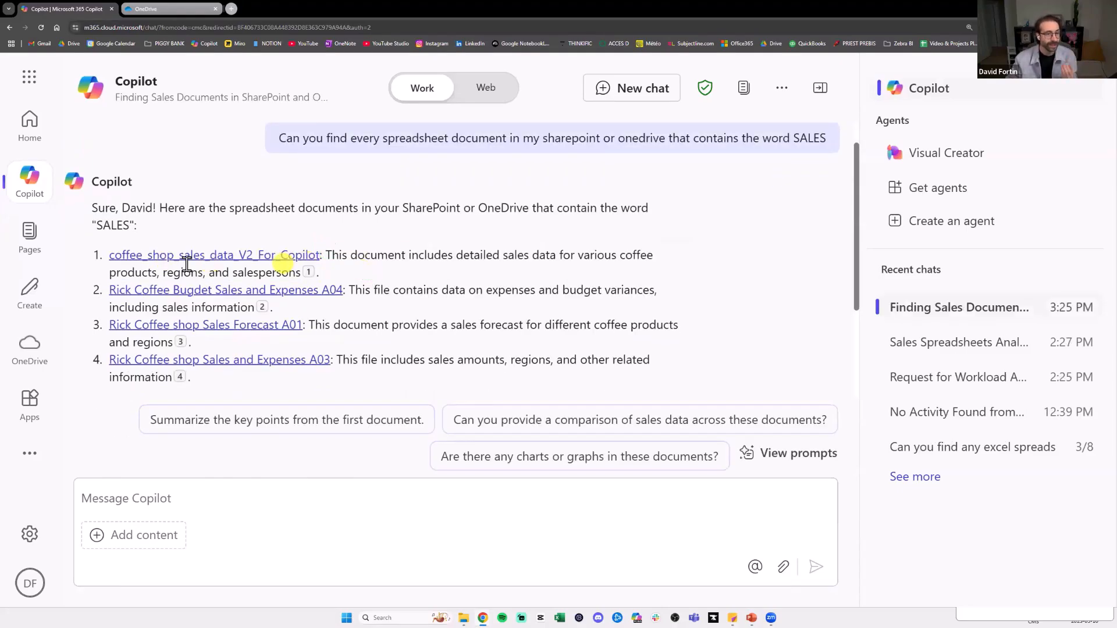
{"action": "left_click", "coordinate": [227, 256]}
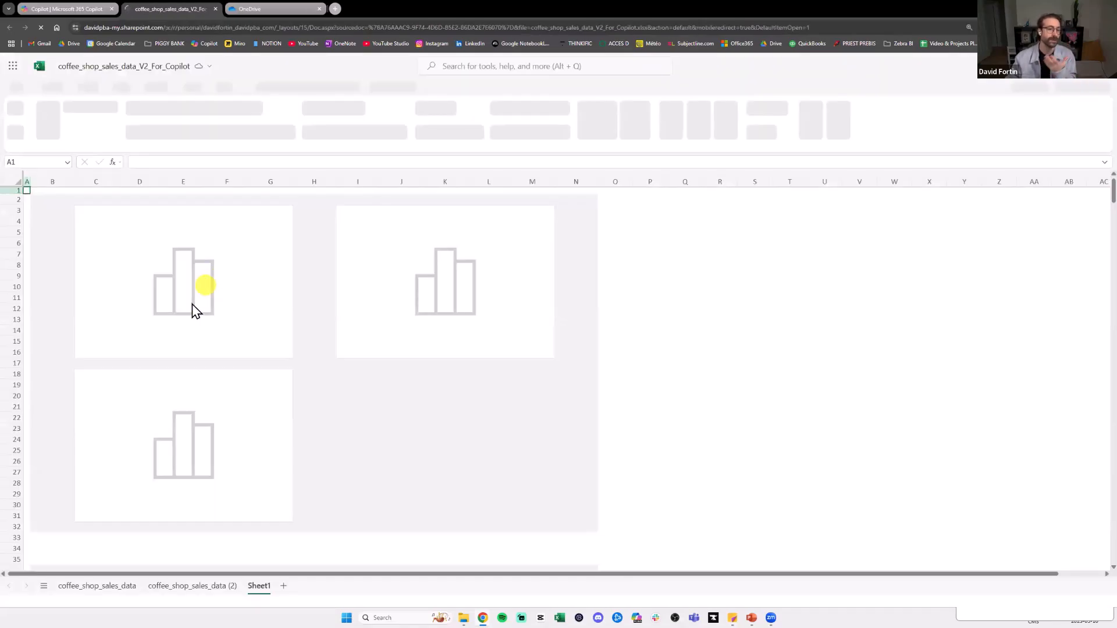
{"action": "left_click", "coordinate": [148, 585]}
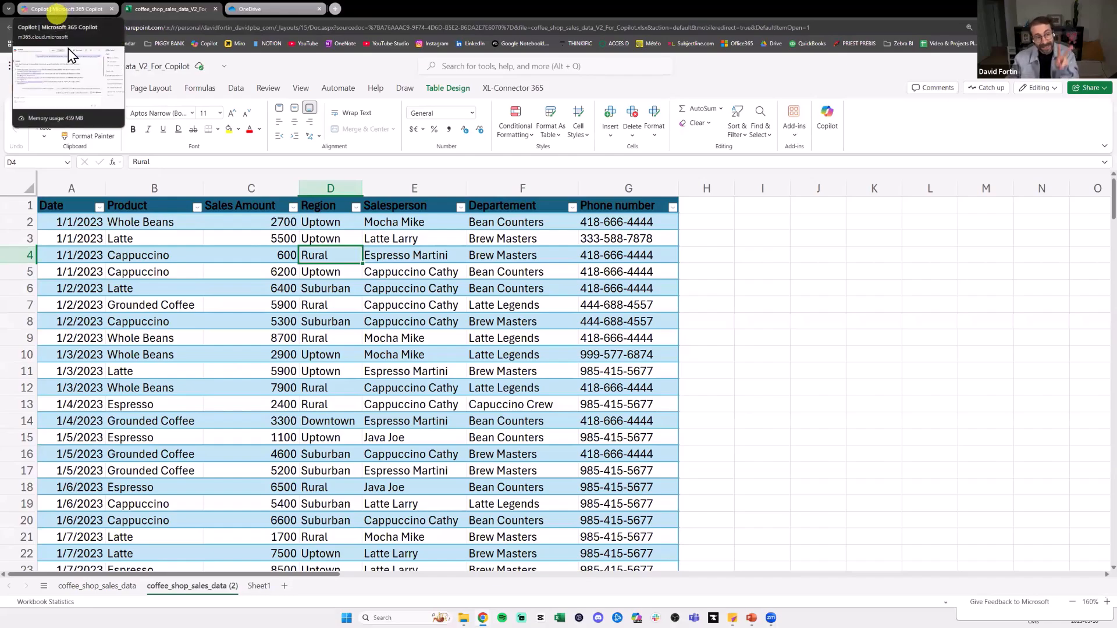
{"action": "left_click", "coordinate": [827, 125]}
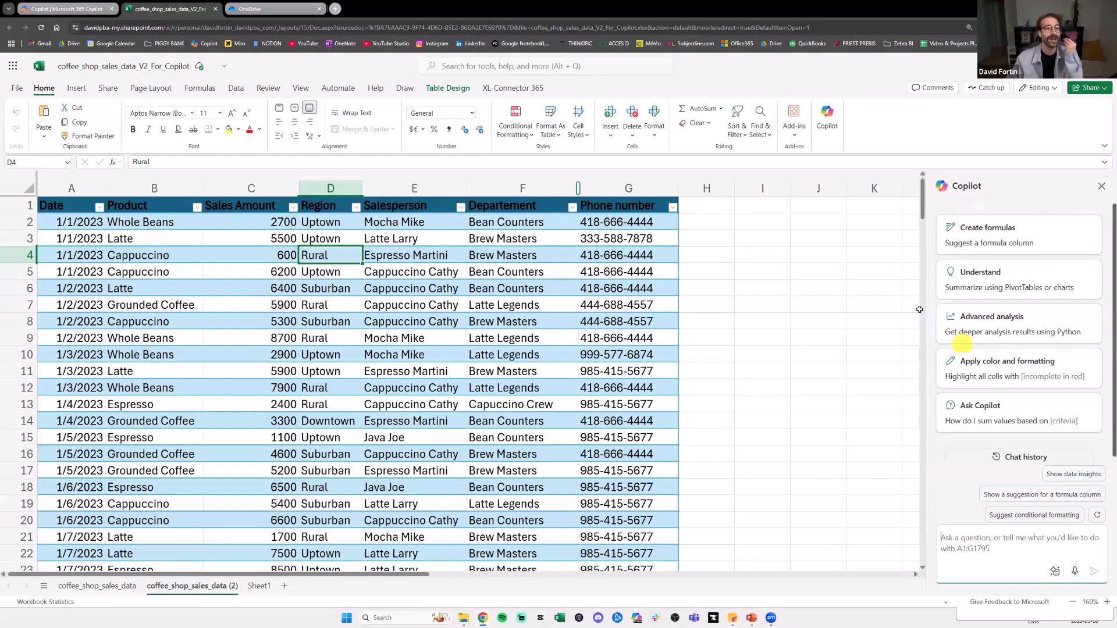
Return to the Microsoft 365 Copilot tab, start a new chat, and collapse the agents and recent chats pane
{"action": "left_click", "coordinate": [69, 10]}
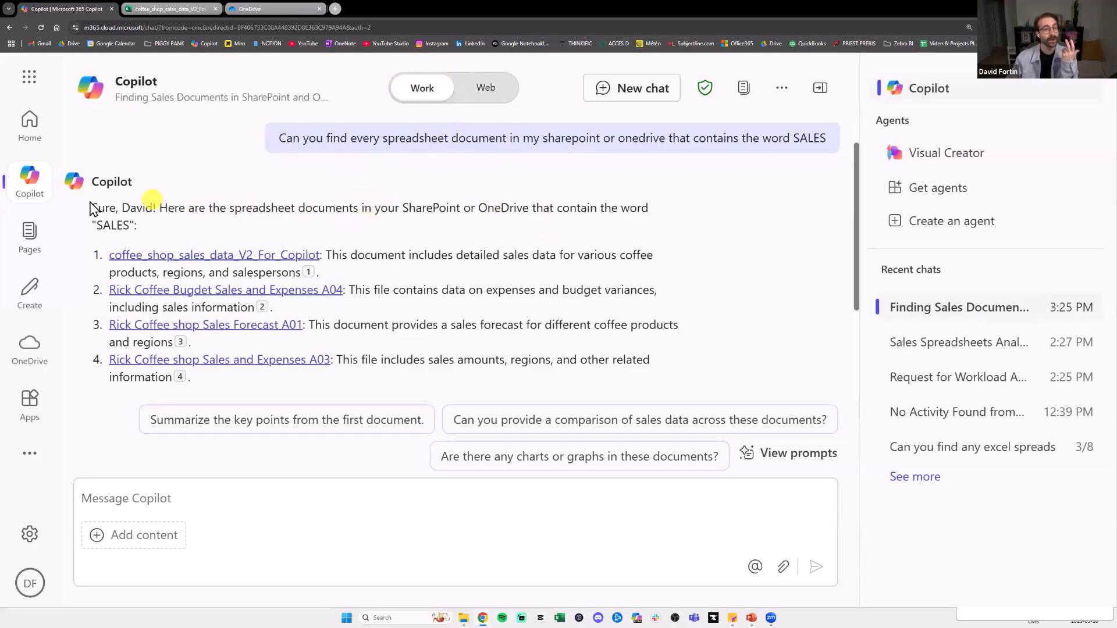
{"action": "left_click_drag", "start_coordinate": [92, 207], "coordinate": [436, 364]}
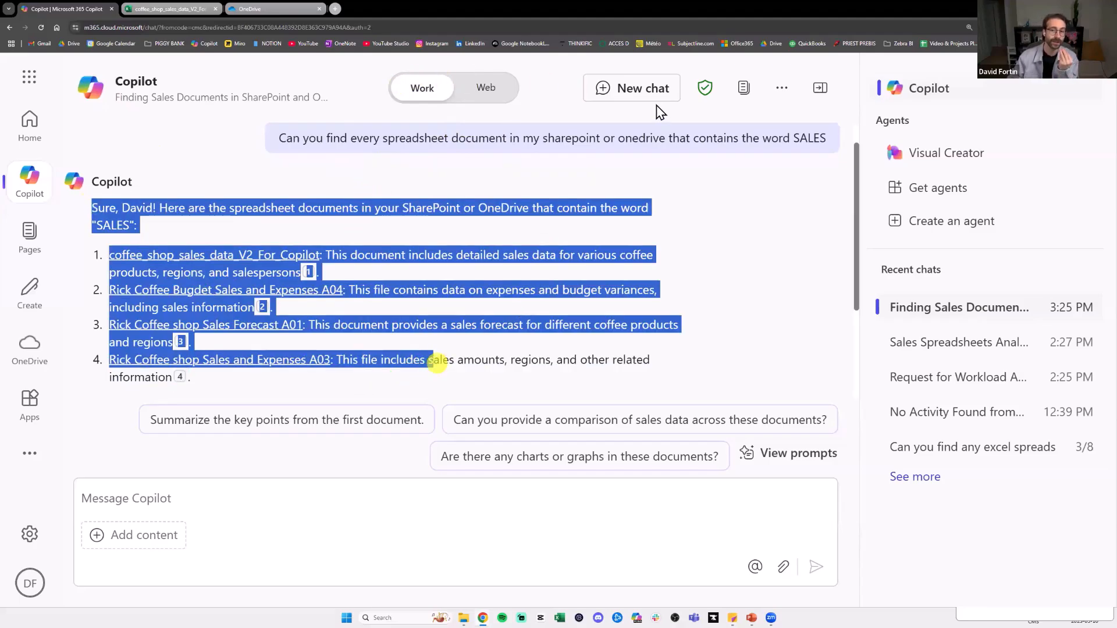
{"action": "left_click", "coordinate": [640, 93]}
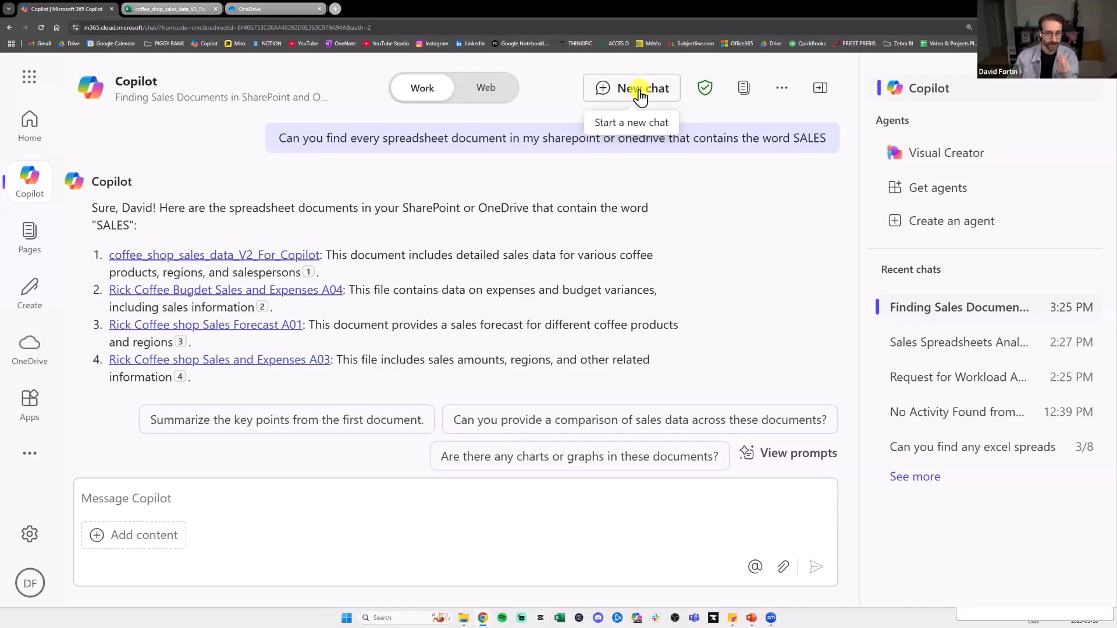
{"action": "left_click", "coordinate": [640, 93]}
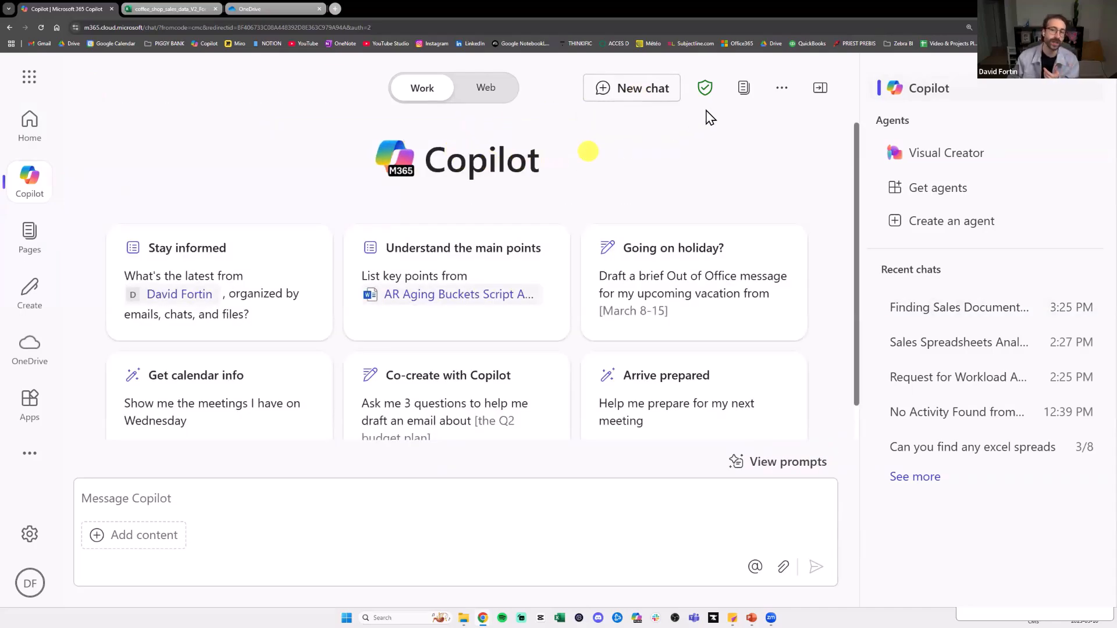
{"action": "mouse_move", "coordinate": [705, 89]}
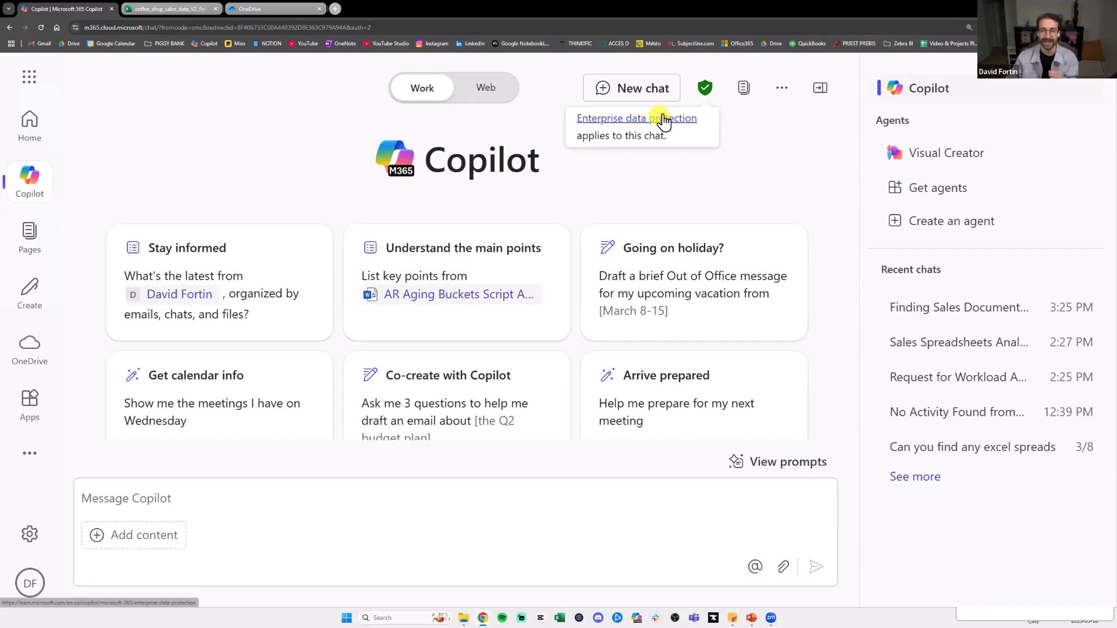
{"action": "left_click", "coordinate": [820, 88]}
Ask Copilot to draft an email to the named wonderful Excel teacher, thanking her for having me on "this beautiful podcast ish"
{"action": "left_click", "coordinate": [442, 505]}
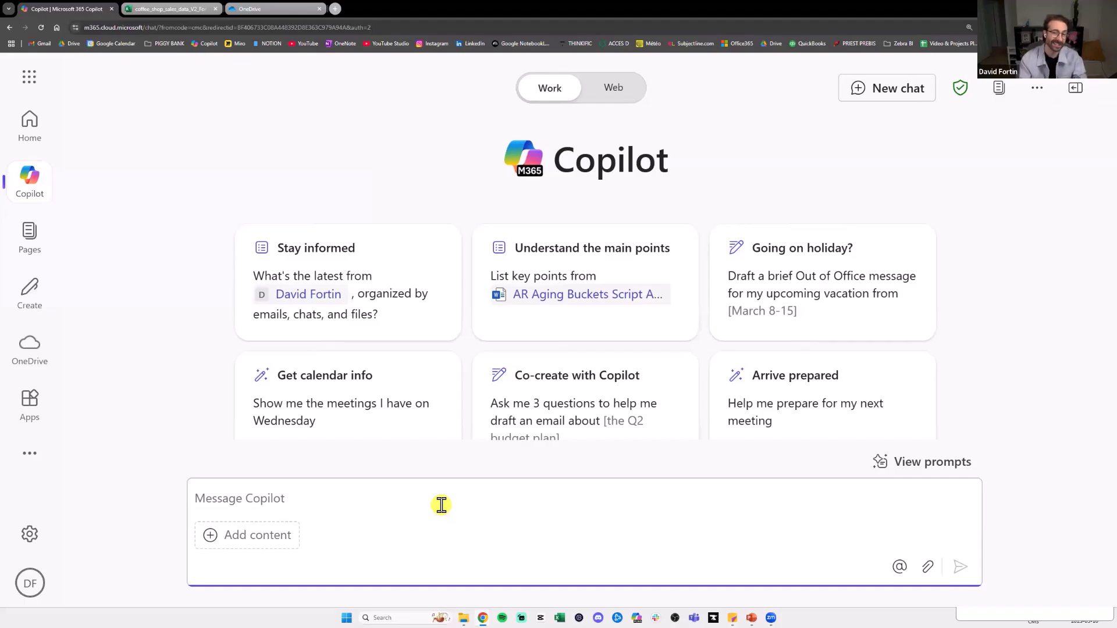
{"action": "type", "text": "Help me drat an ema"}
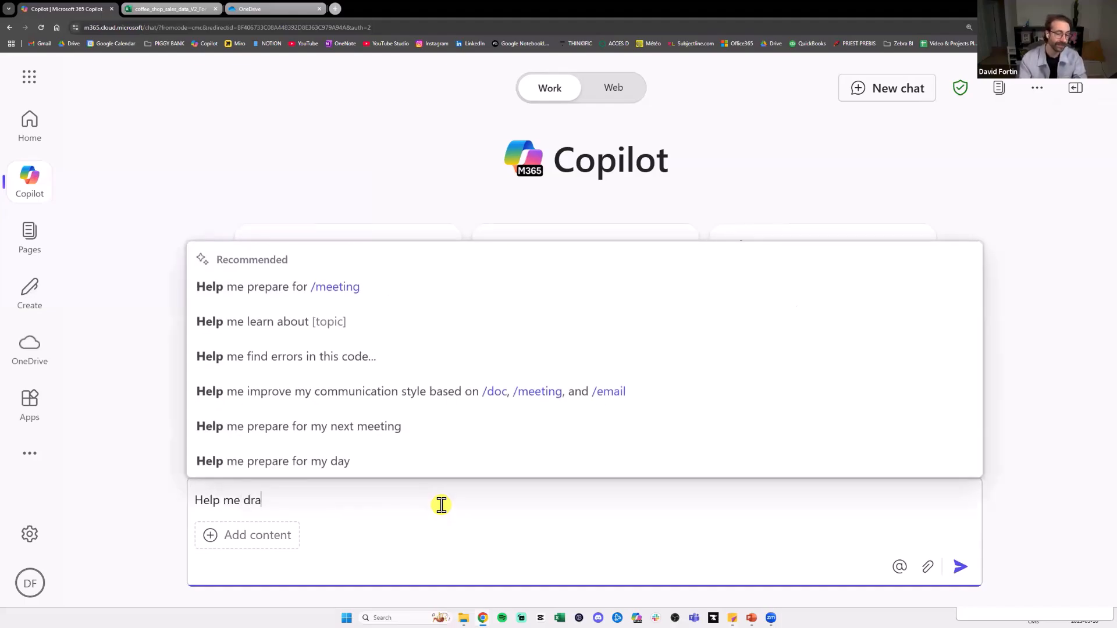
{"action": "type", "text": "Ann K. EmEry"}
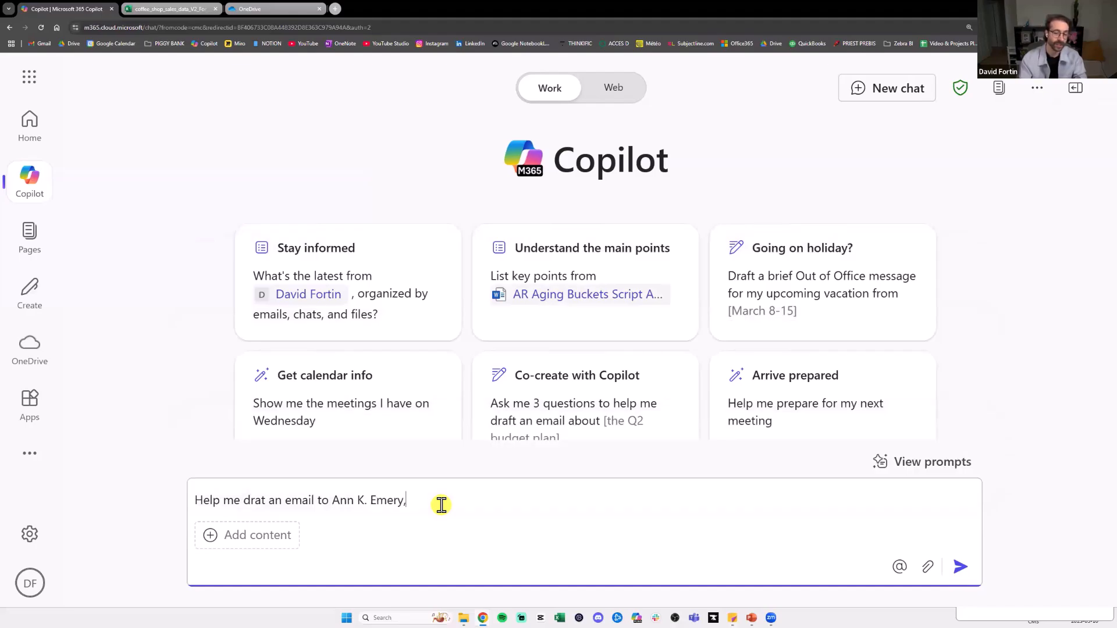
{"action": "type", "text": ", she is a wonderful tea"}
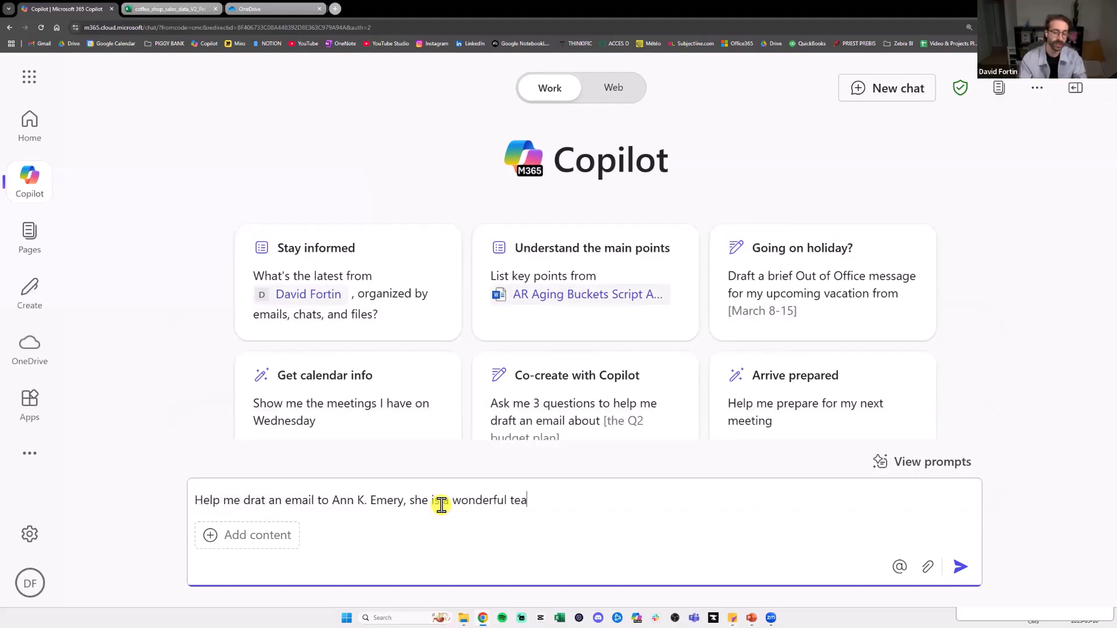
{"action": "type", "text": "cher in the Excel space, a"}
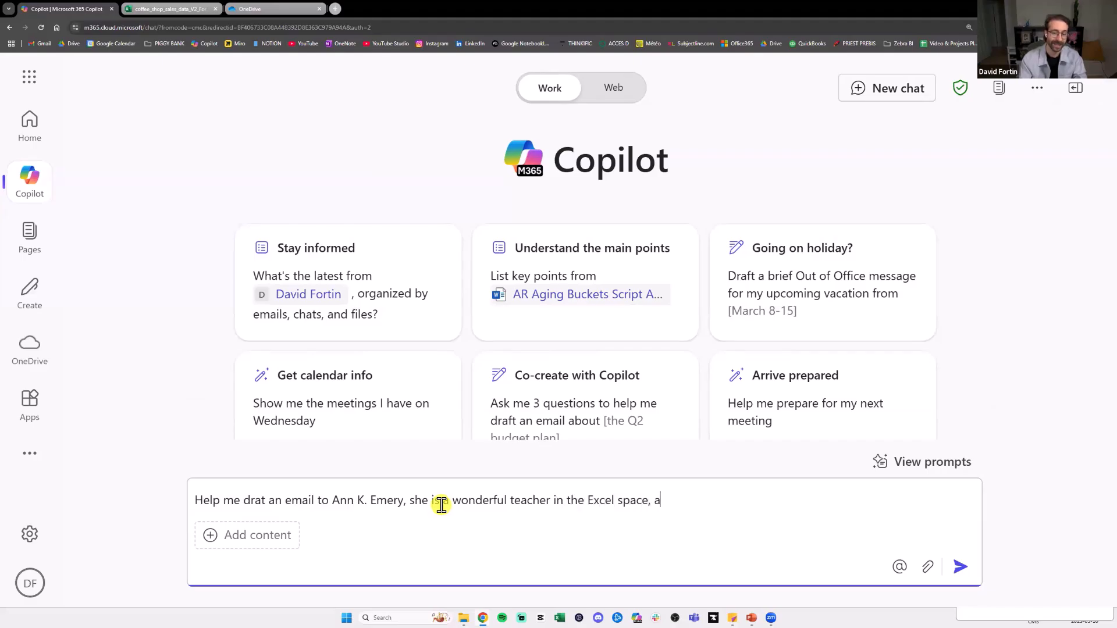
{"action": "type", "text": "nd I want to thank her so muc"}
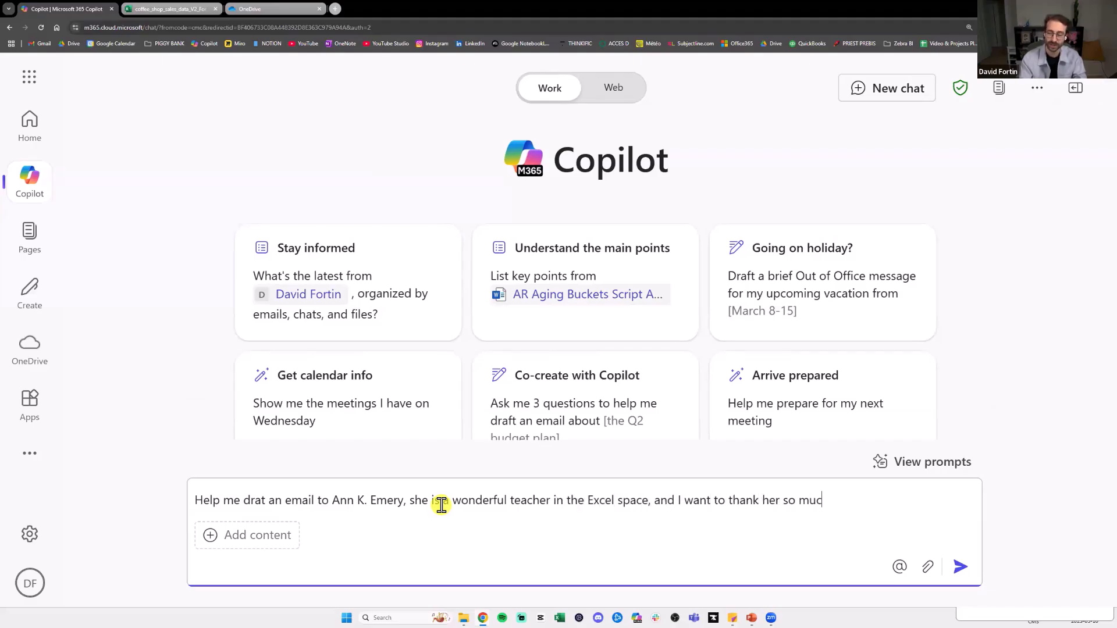
{"action": "type", "text": "h for having me on this b"}
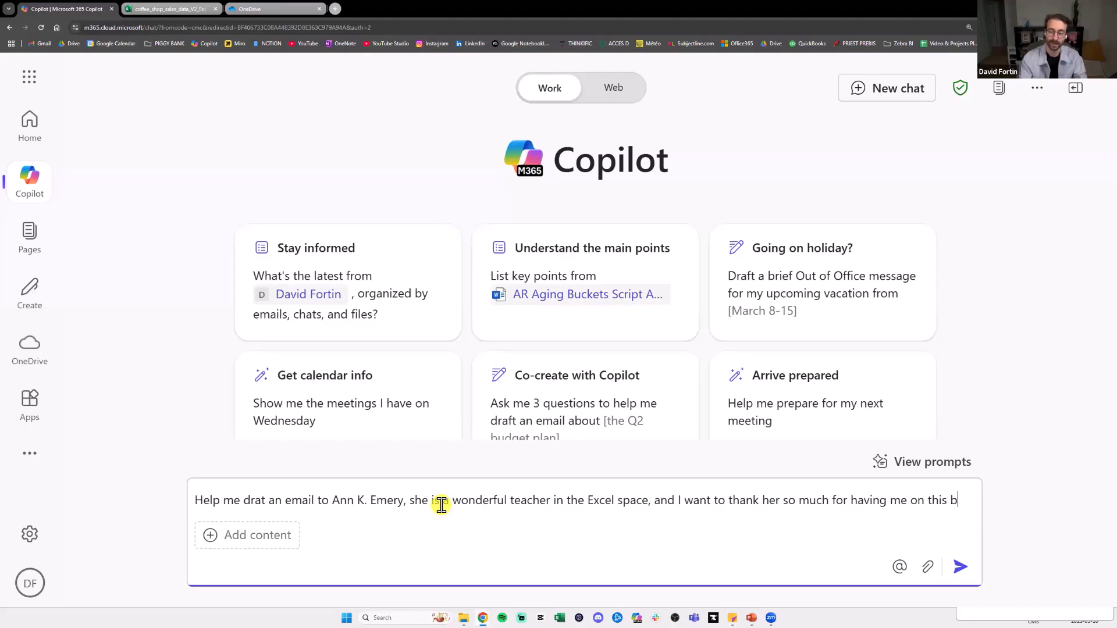
{"action": "type", "text": "eautiful podcast ish"}
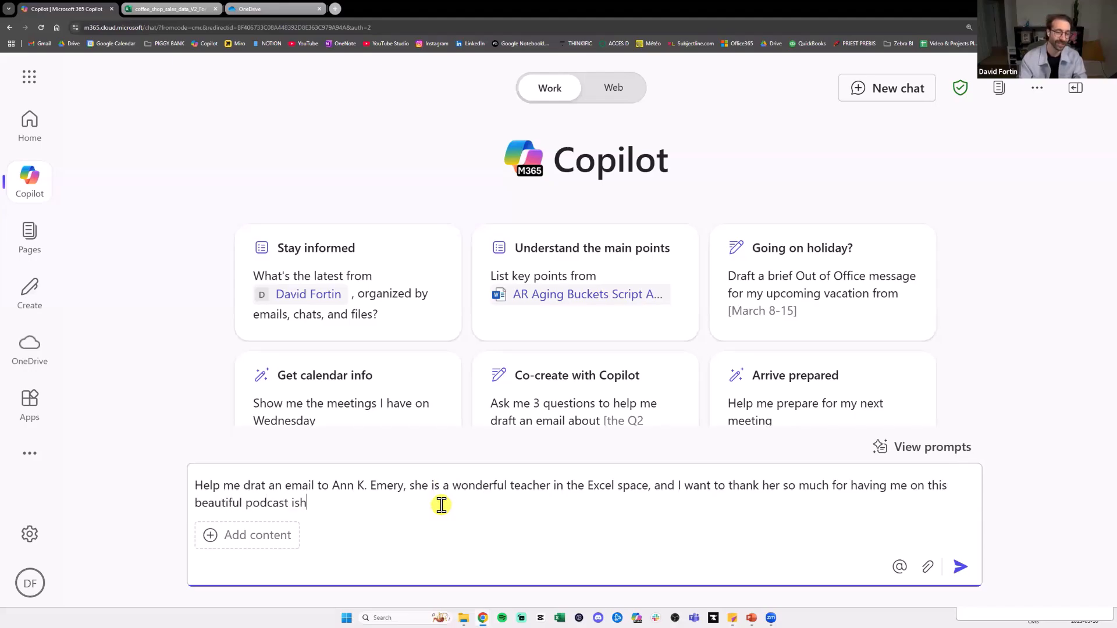
{"action": "type", "text": "."}
{"action": "key", "text": "Return"}
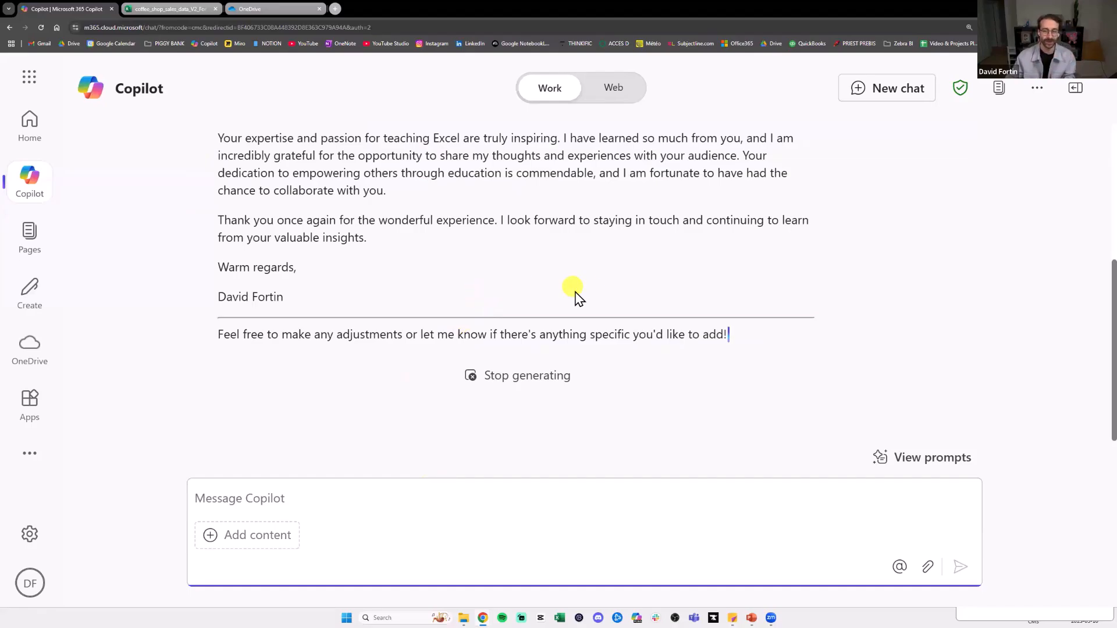
Examine the original email request and Copilot's drafted thank-you email, from the subject line through the closing paragraph
{"action": "scroll", "coordinate": [559, 299], "scroll_direction": "up", "scroll_amount": 5}
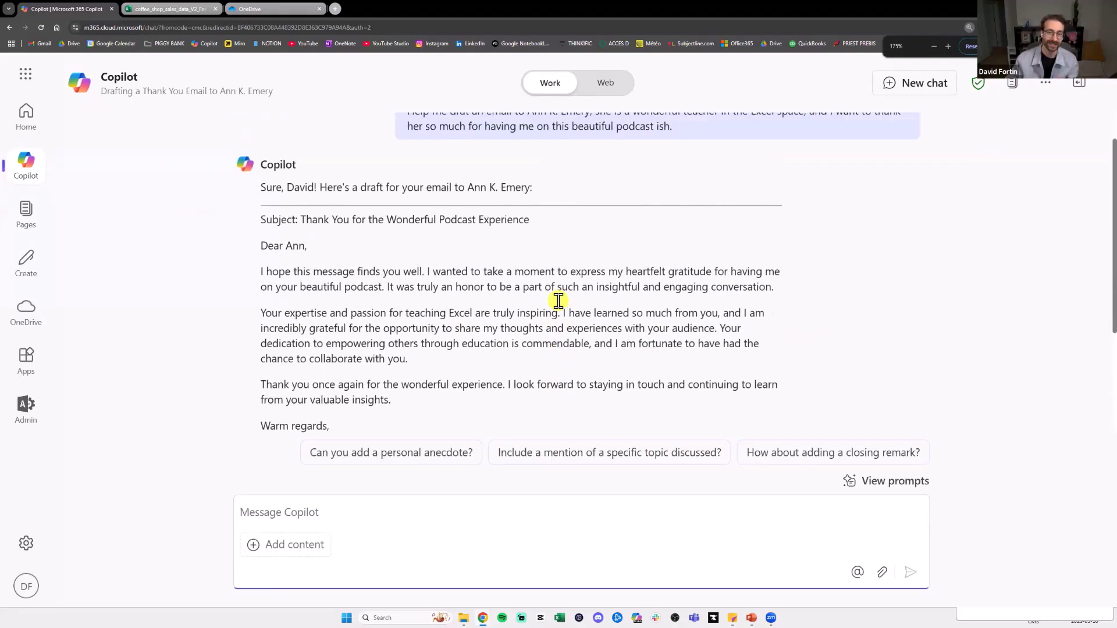
{"action": "mouse_move", "coordinate": [414, 154]}
{"action": "left_mouse_down"}
{"action": "mouse_move", "coordinate": [512, 154]}
{"action": "mouse_move", "coordinate": [430, 154]}
{"action": "left_mouse_up"}
{"action": "double_click", "coordinate": [459, 154]}
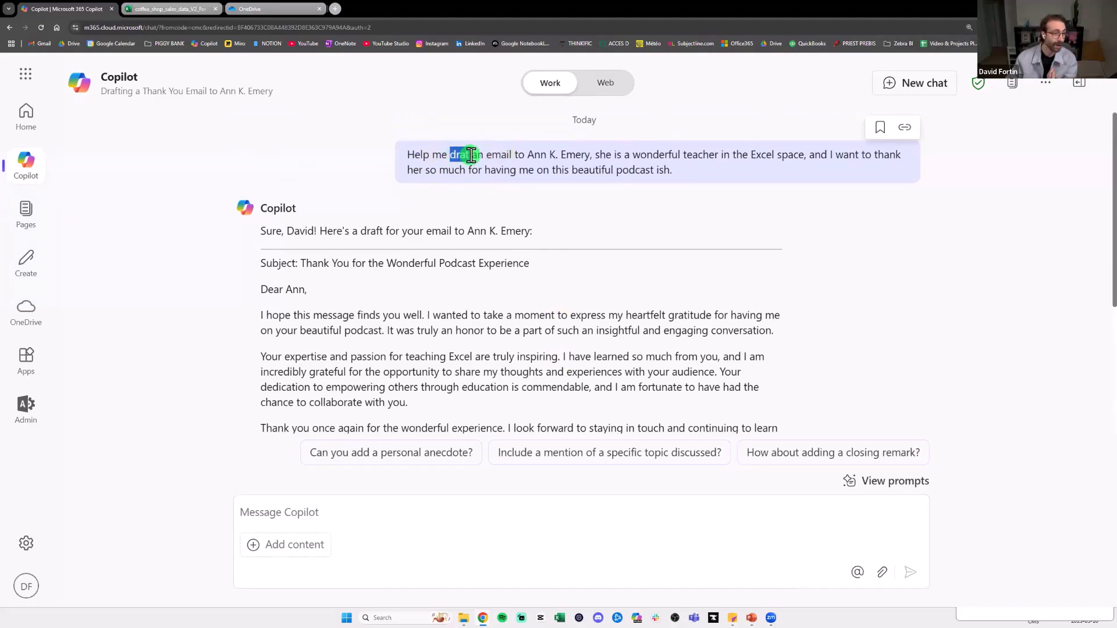
{"action": "left_click", "coordinate": [452, 153]}
{"action": "double_click", "coordinate": [452, 153]}
{"action": "left_click", "coordinate": [456, 154]}
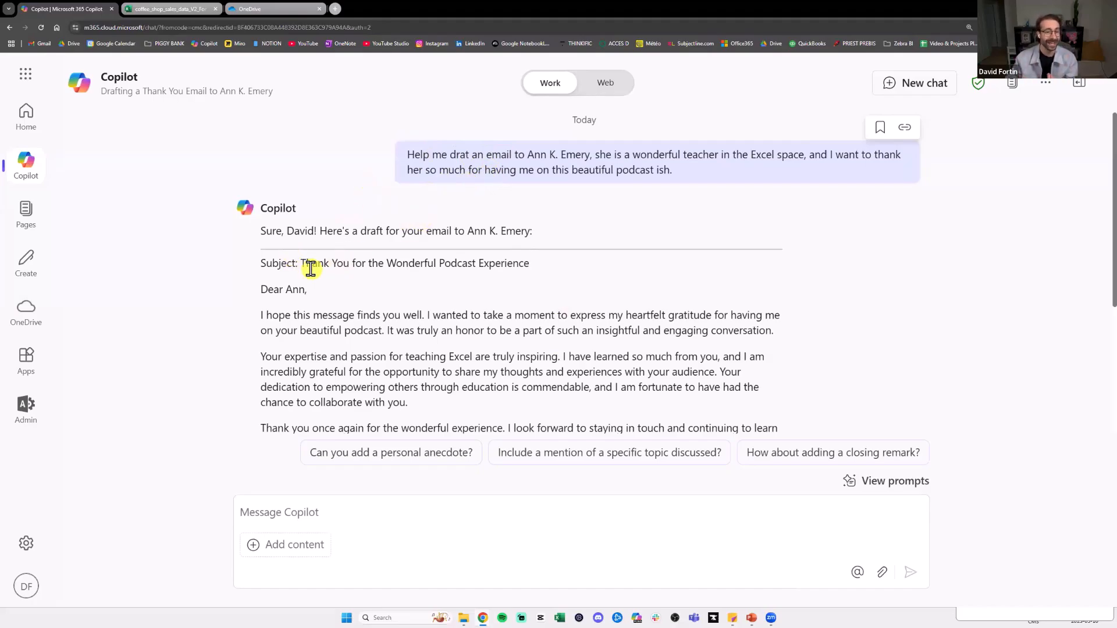
{"action": "scroll", "coordinate": [311, 269], "scroll_direction": "down", "scroll_amount": 1}
{"action": "left_click_drag", "start_coordinate": [260, 219], "coordinate": [439, 396]}
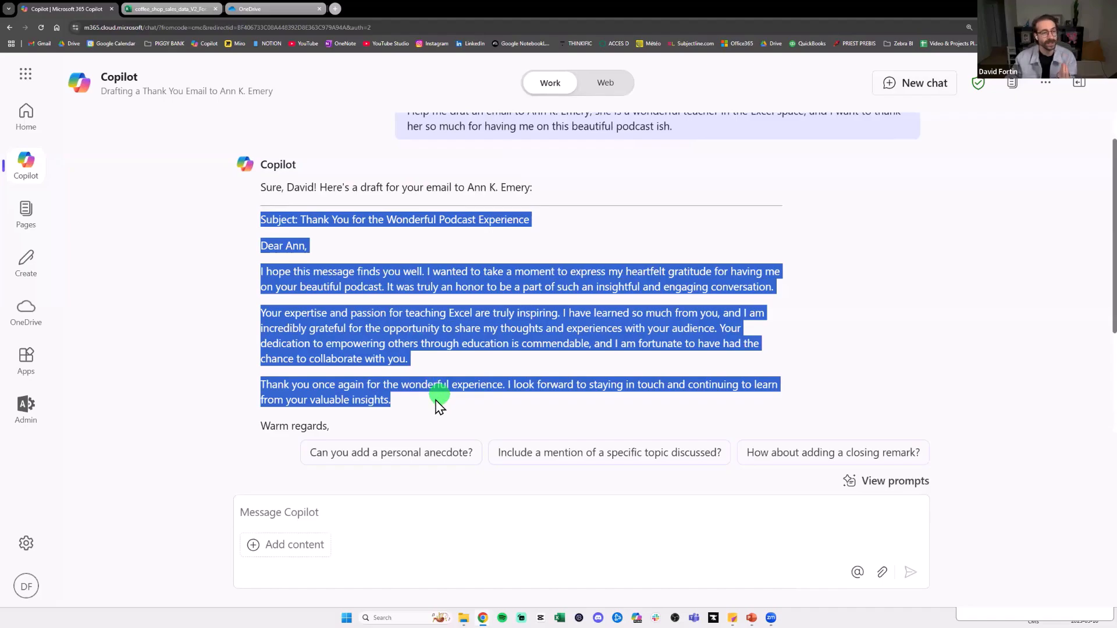
{"action": "left_click", "coordinate": [401, 343]}
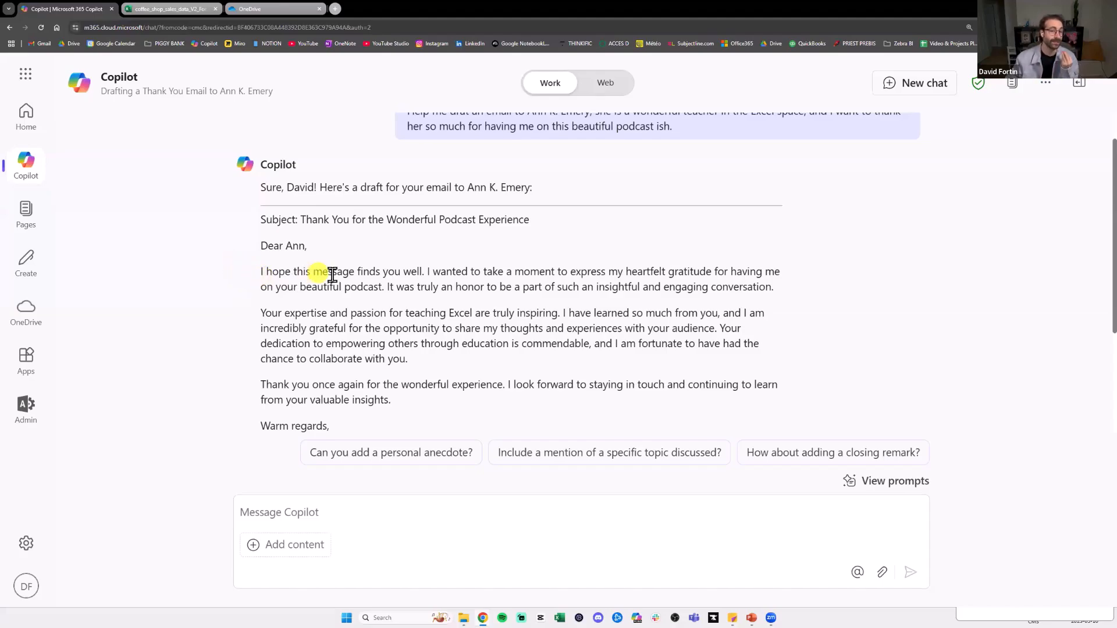
{"action": "scroll", "coordinate": [396, 154], "scroll_direction": "up", "scroll_amount": 1}
{"action": "left_click_drag", "start_coordinate": [402, 154], "coordinate": [679, 179]}
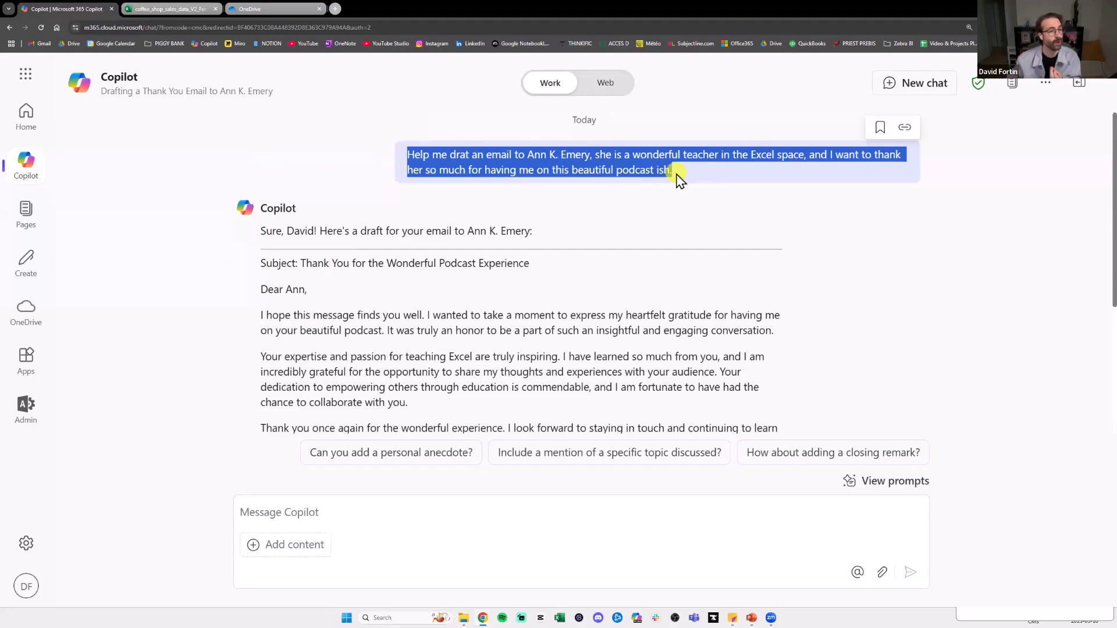
{"action": "left_click", "coordinate": [678, 176]}
{"action": "left_click_drag", "start_coordinate": [410, 155], "coordinate": [674, 175]}
{"action": "left_click", "coordinate": [674, 173]}
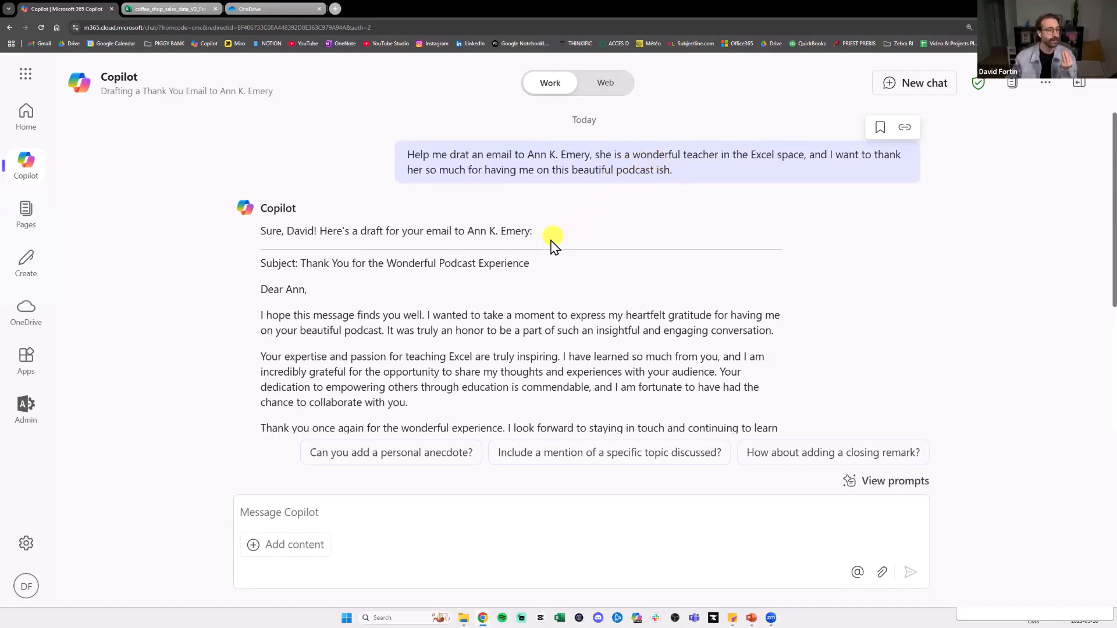
Ask Copilot to also add to the email that I remember the recipient's Instagram with her kids, its many photos, and her lovely family
{"action": "scroll", "coordinate": [524, 302], "scroll_direction": "down", "scroll_amount": 3}
{"action": "type", "text": "Can you also a"}
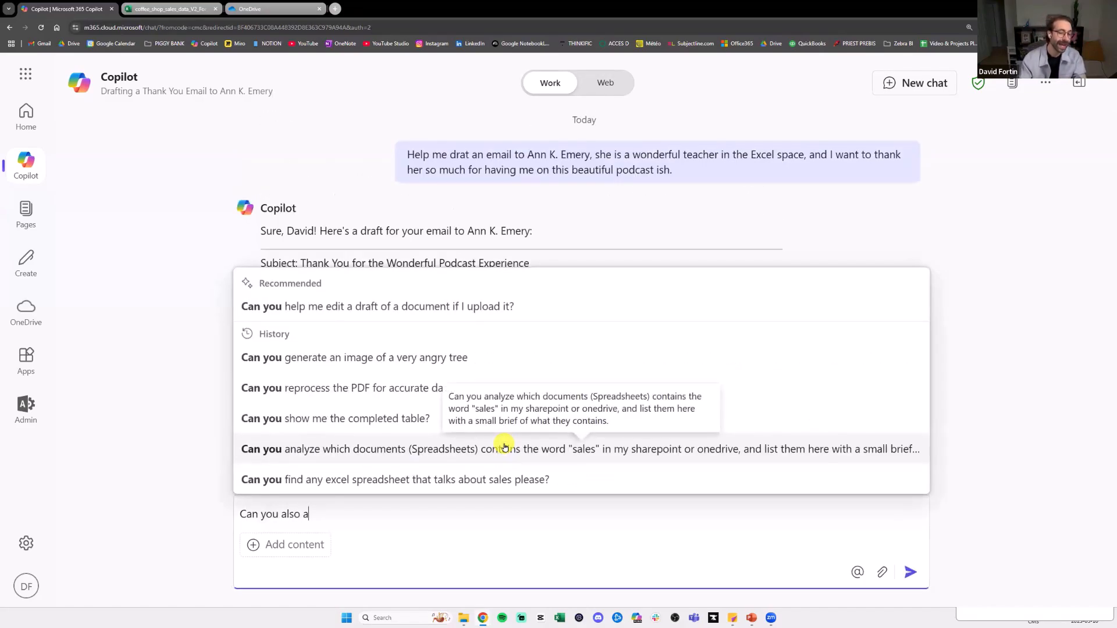
{"action": "type", "text": "dd to the ema"}
{"action": "type", "text": "il, that I rememver "}
{"action": "type", "text": "er tha"}
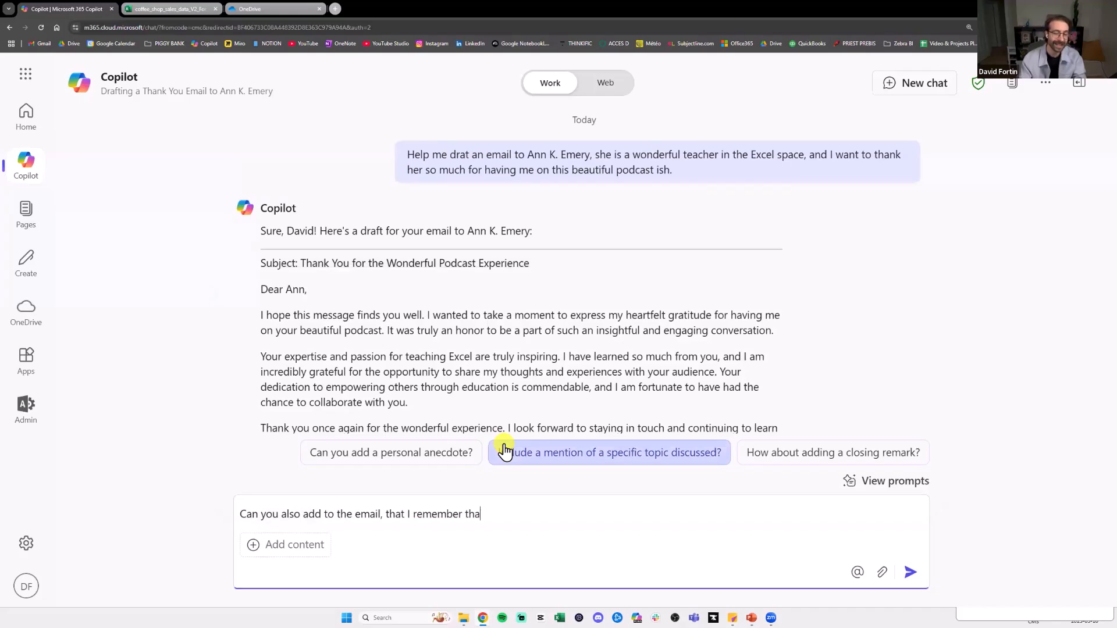
{"action": "type", "text": "t Ann has a"}
{"action": "key", "text": "BackSpace"}
{"action": "type", "text": "n instagram with her kids and she posts a lot of photos of thr"}
{"action": "key", "text": "BackSpace"}
{"action": "key", "text": "BackSpace"}
{"action": "type", "text": "hem. What al ovely fa"}
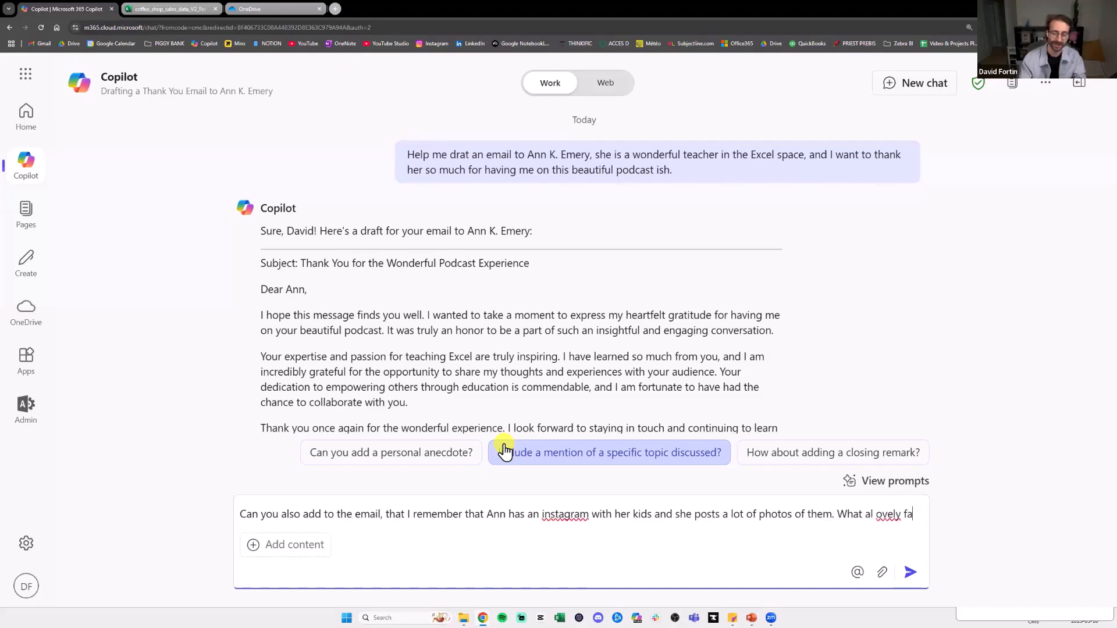
{"action": "type", "text": "mily."}
{"action": "key", "text": "Return"}
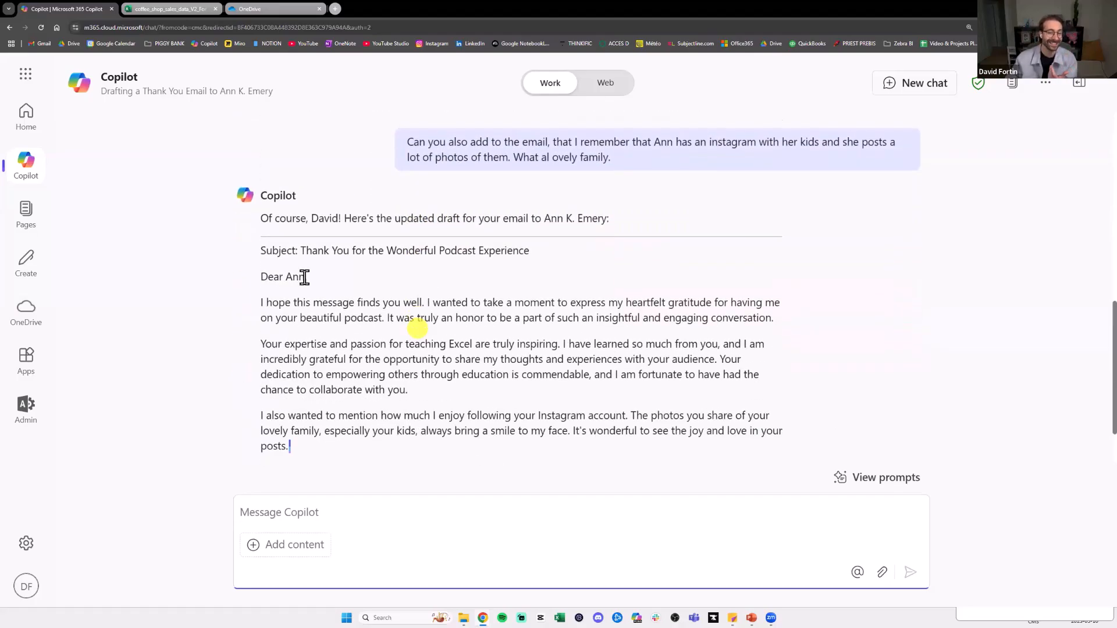
Examine the updated email draft, including the praise for teaching Excel and the added paragraph about Instagram and family photos
{"action": "left_click_drag", "start_coordinate": [261, 245], "coordinate": [481, 175]}
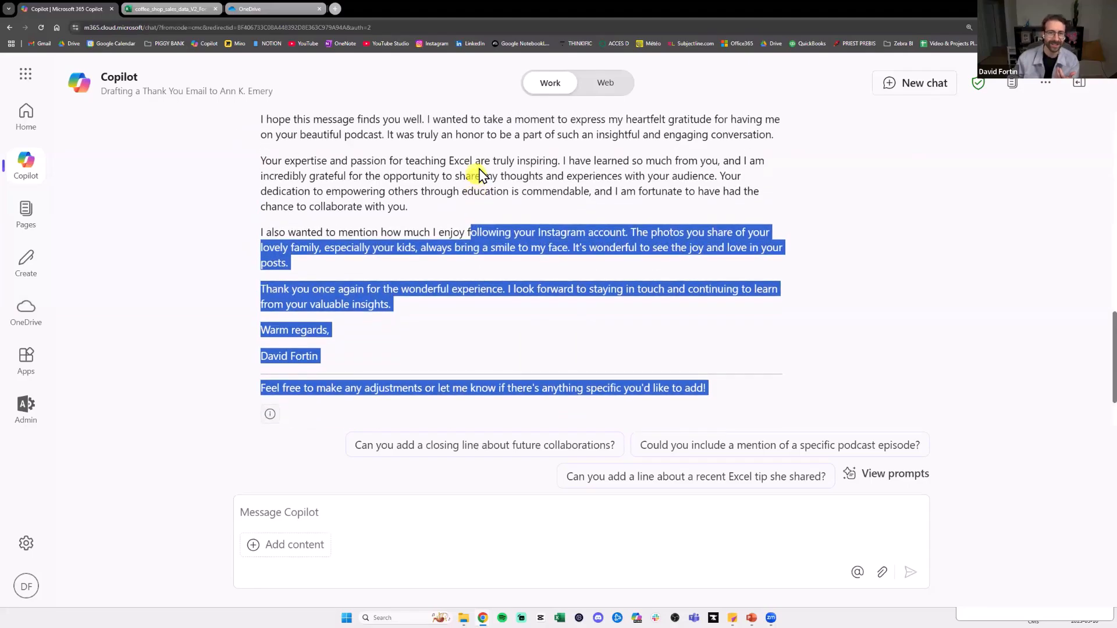
{"action": "left_click_drag", "start_coordinate": [290, 161], "coordinate": [557, 161]}
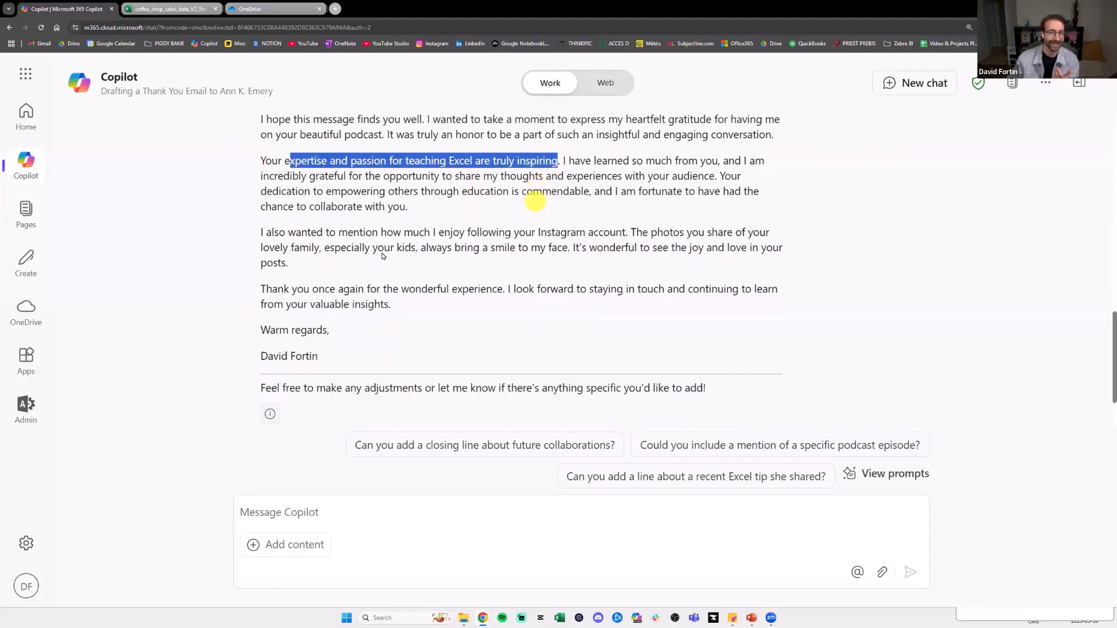
{"action": "scroll", "coordinate": [382, 256], "scroll_direction": "up", "scroll_amount": 1}
{"action": "left_click_drag", "start_coordinate": [325, 291], "coordinate": [413, 289]}
{"action": "left_click", "coordinate": [413, 289]}
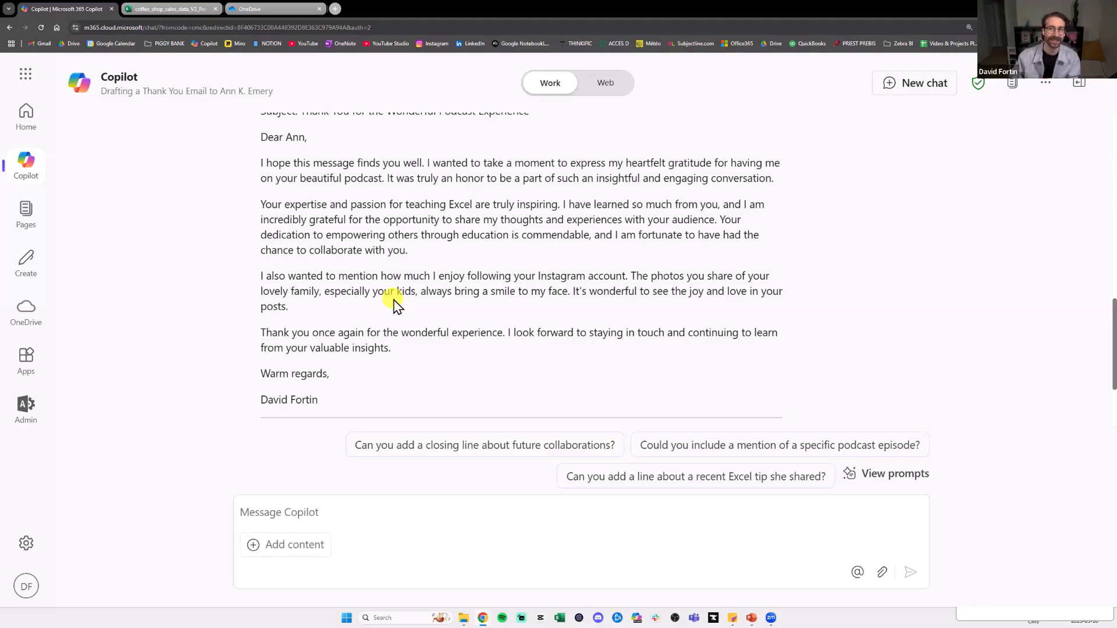
{"action": "scroll", "coordinate": [500, 244], "scroll_direction": "up", "scroll_amount": 1}
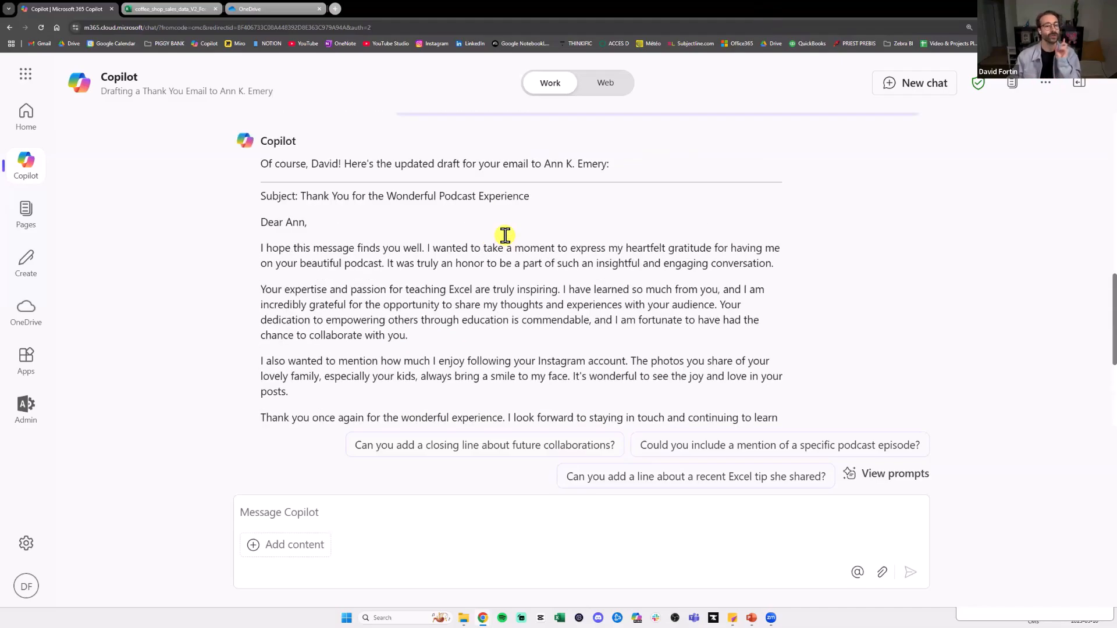
{"action": "scroll", "coordinate": [505, 235], "scroll_direction": "up", "scroll_amount": 1}
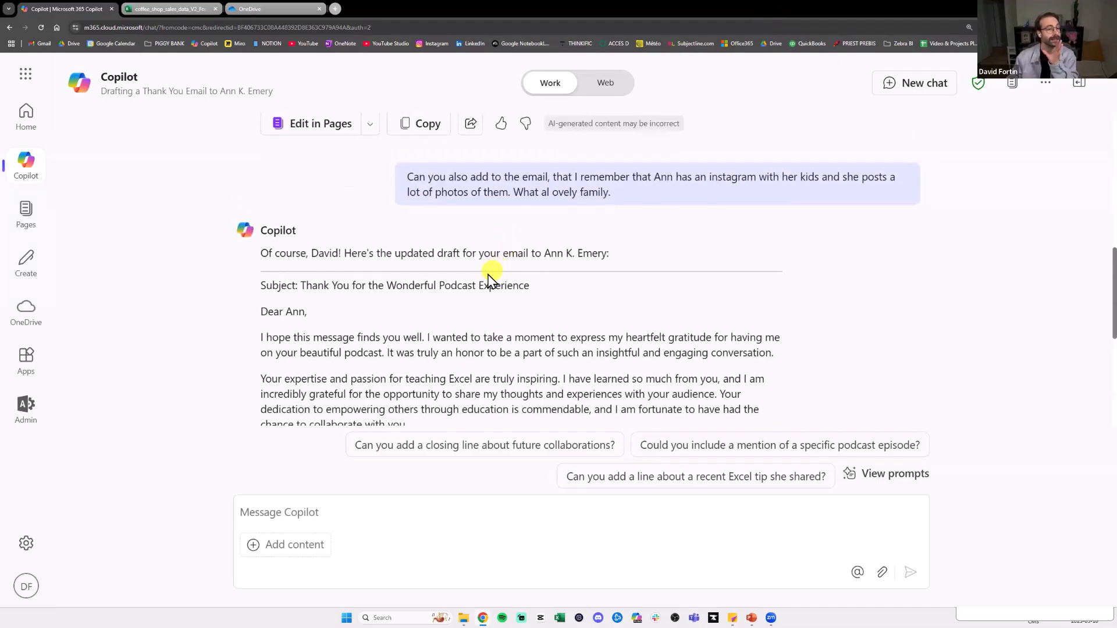
{"action": "scroll", "coordinate": [487, 273], "scroll_direction": "up", "scroll_amount": 1}
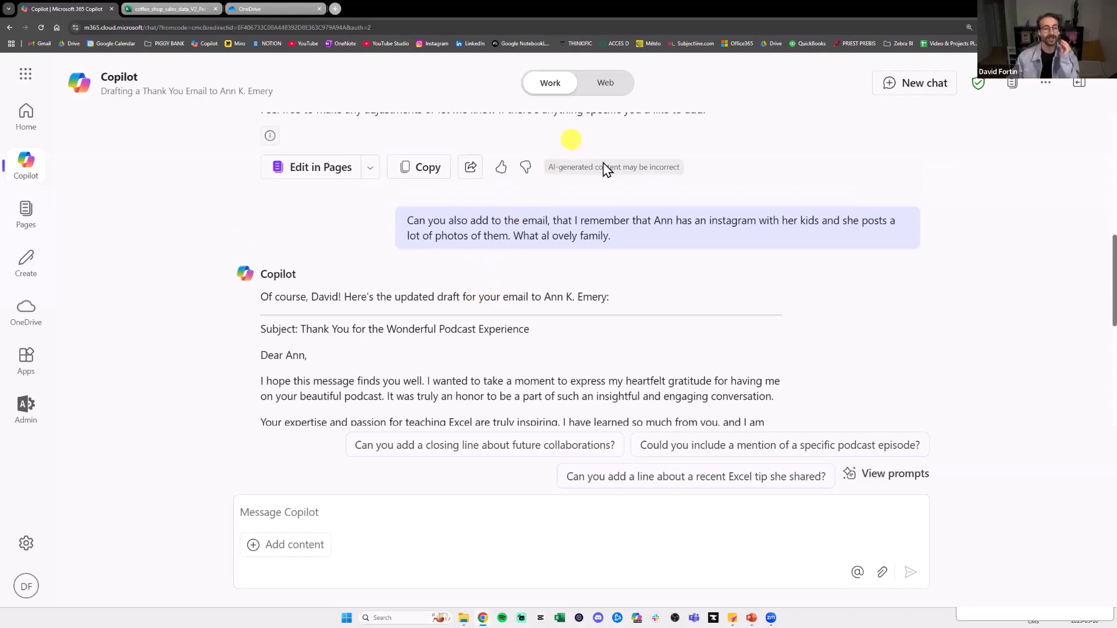
{"action": "scroll", "coordinate": [605, 169], "scroll_direction": "up", "scroll_amount": 1}
Start a new chat and write "I'm an accountant I need to benchmark my coffee companies against this company that I attached the PDF here"
{"action": "left_click", "coordinate": [899, 84]}
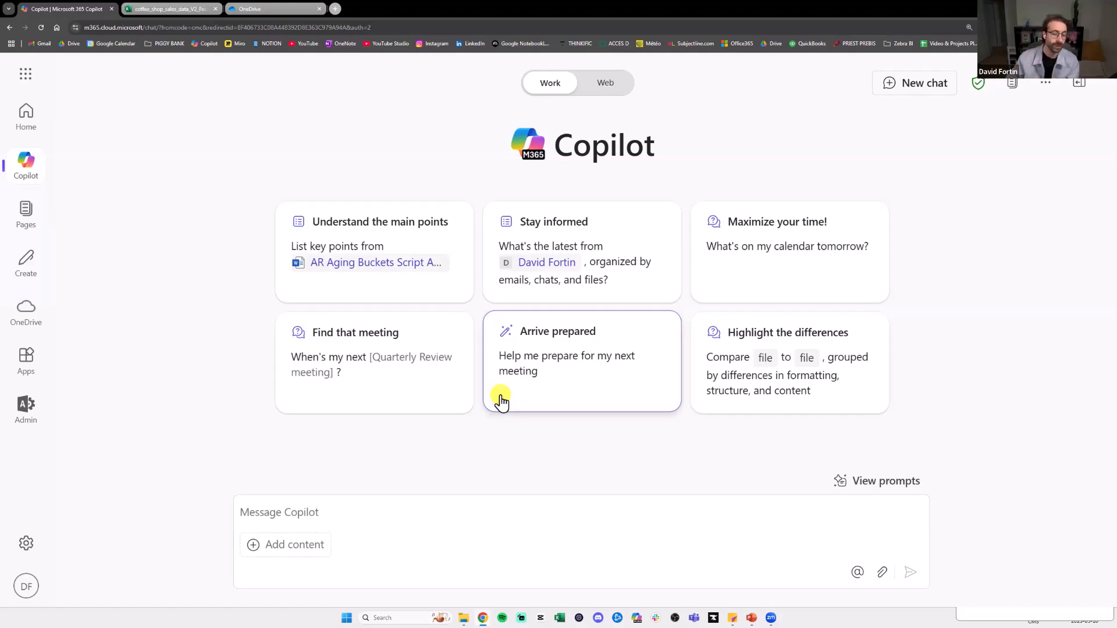
{"action": "left_click", "coordinate": [329, 512]}
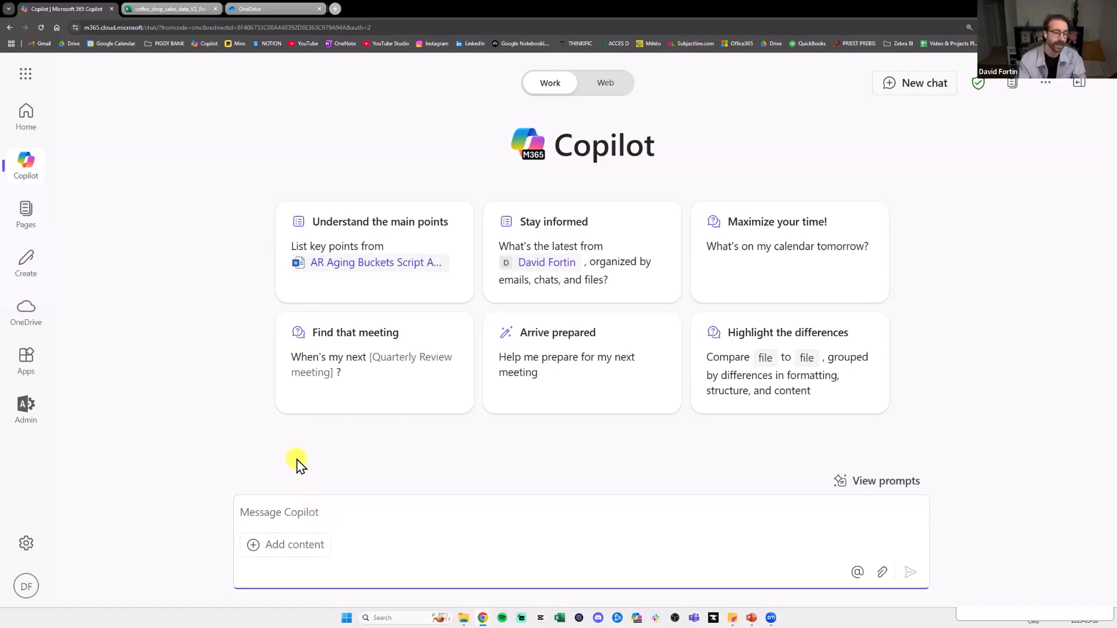
{"action": "type", "text": "I'm a"}
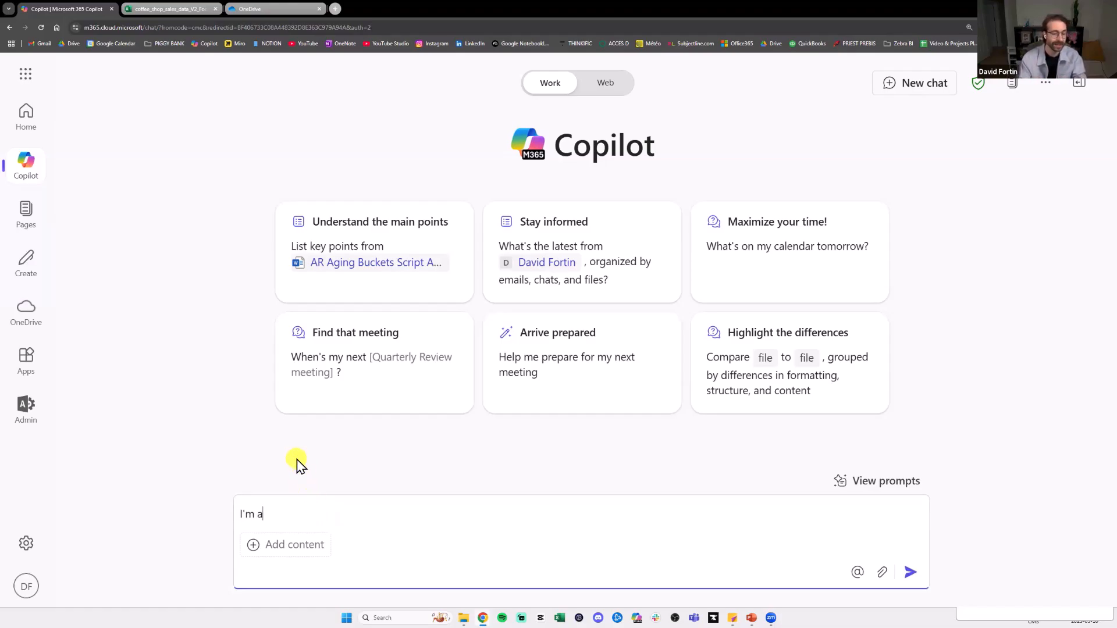
{"action": "type", "text": "n acountant I need to benchmark my coffee companies again"}
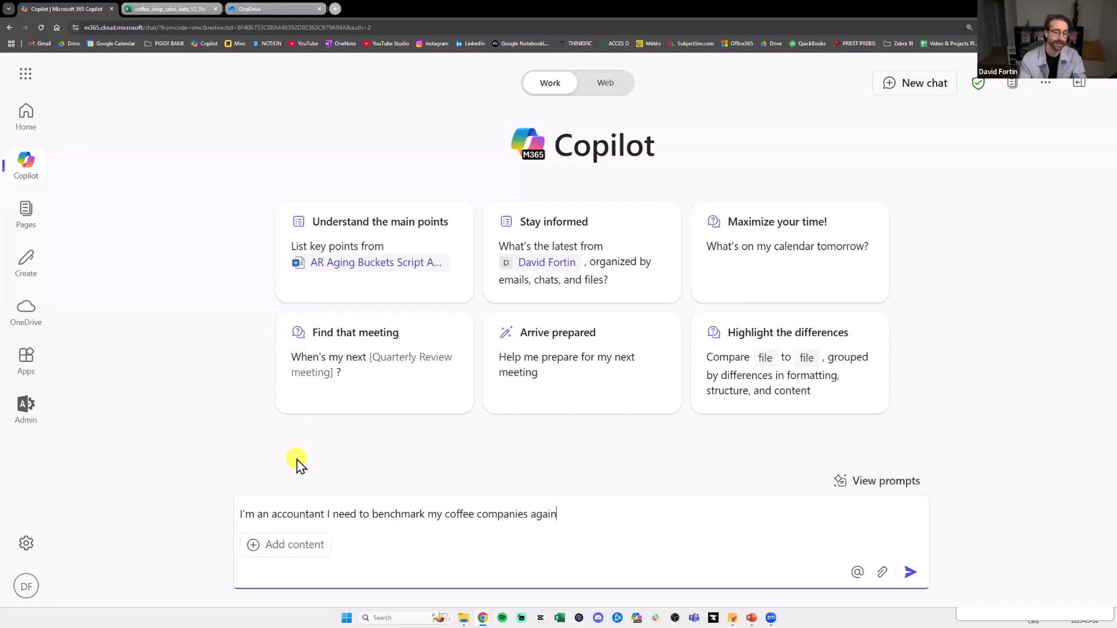
{"action": "type", "text": "st this company that "}
{"action": "type", "text": "I attached hte P"}
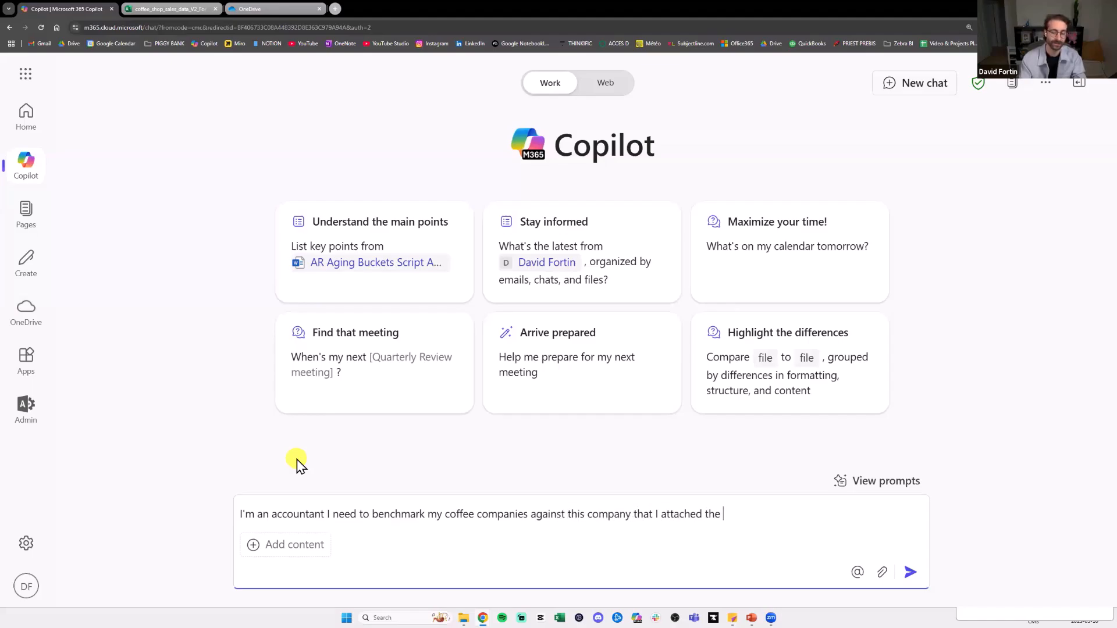
{"action": "type", "text": "DF here"}
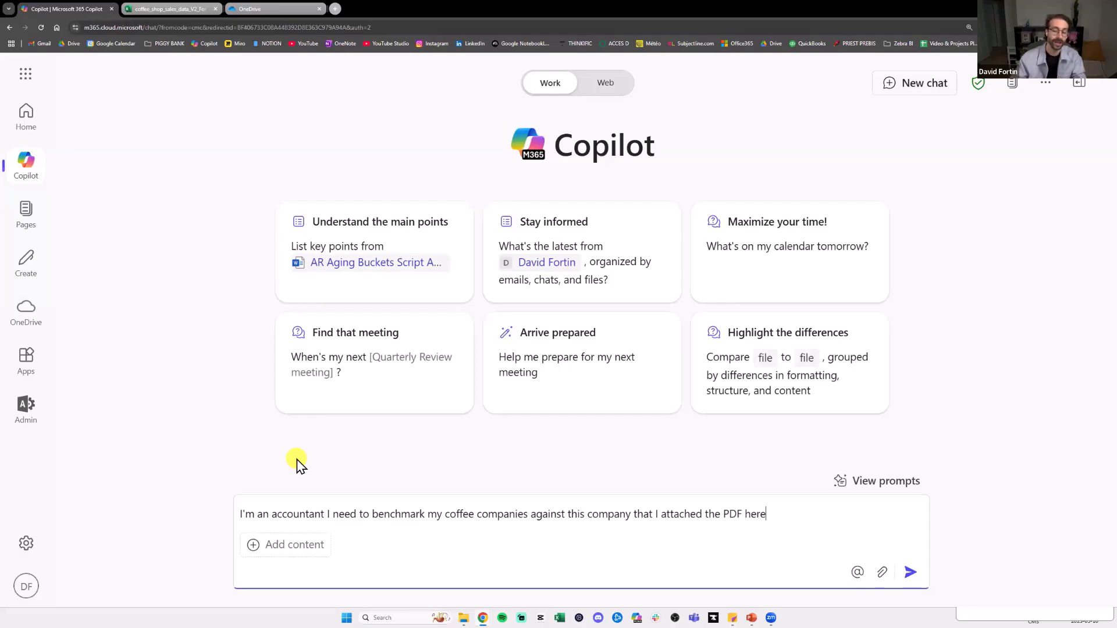
Search the files for "starbuck", attach Starbucks-Fiscal-2024-Annual-Report to the benchmarking prompt, and send it
{"action": "left_click", "coordinate": [291, 554]}
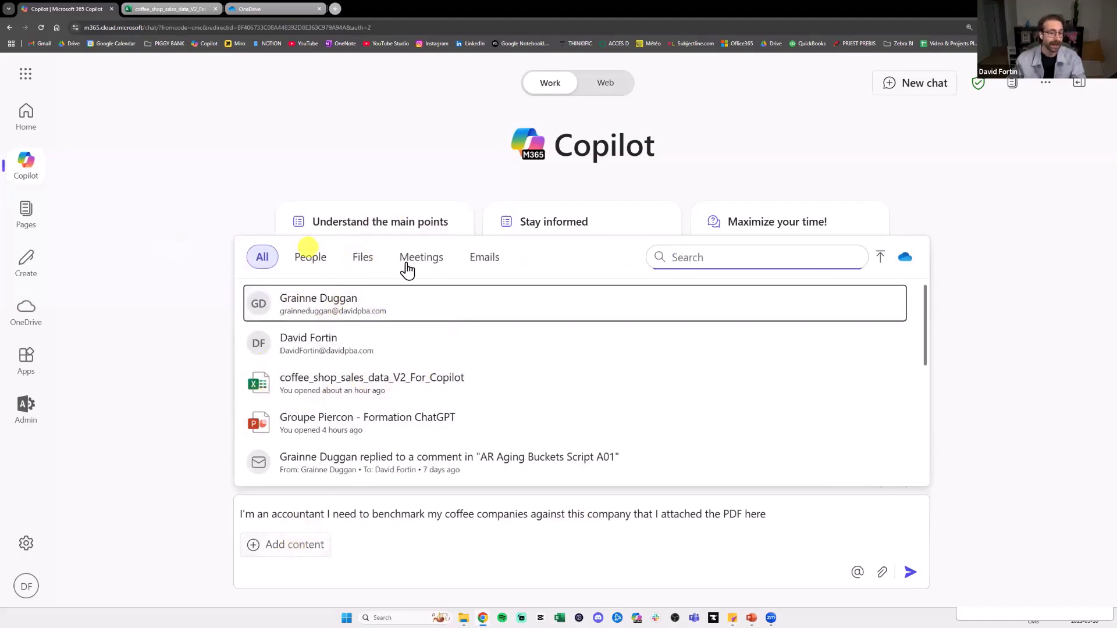
{"action": "left_click", "coordinate": [363, 268]}
{"action": "scroll", "coordinate": [442, 333], "scroll_direction": "down", "scroll_amount": 10}
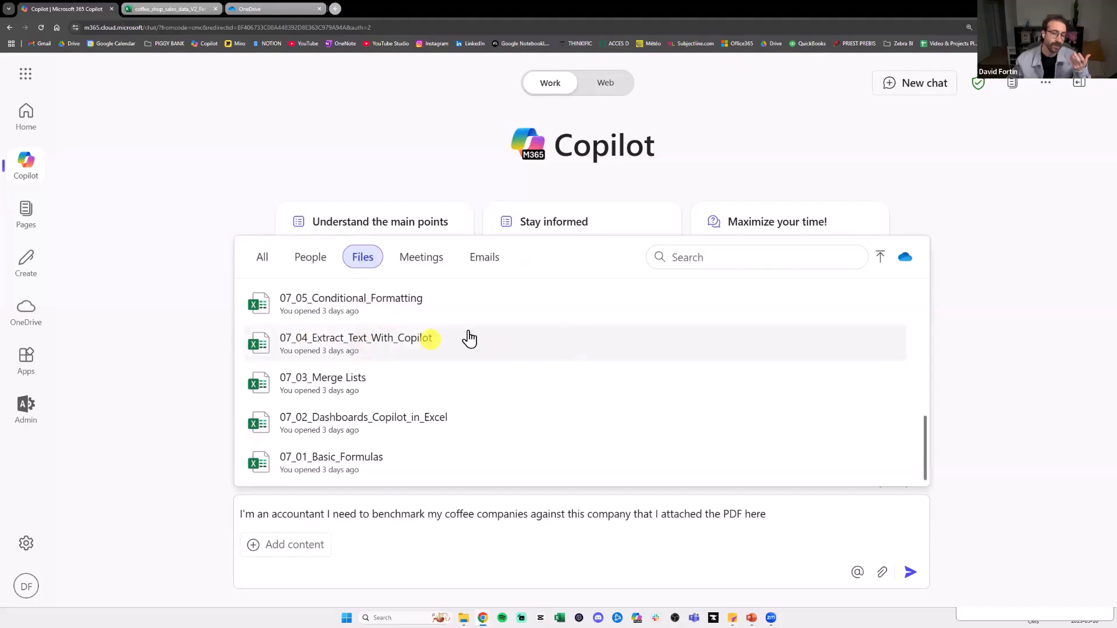
{"action": "scroll", "coordinate": [576, 296], "scroll_direction": "up", "scroll_amount": 1}
{"action": "left_click", "coordinate": [689, 258]}
{"action": "type", "text": "starbuck"}
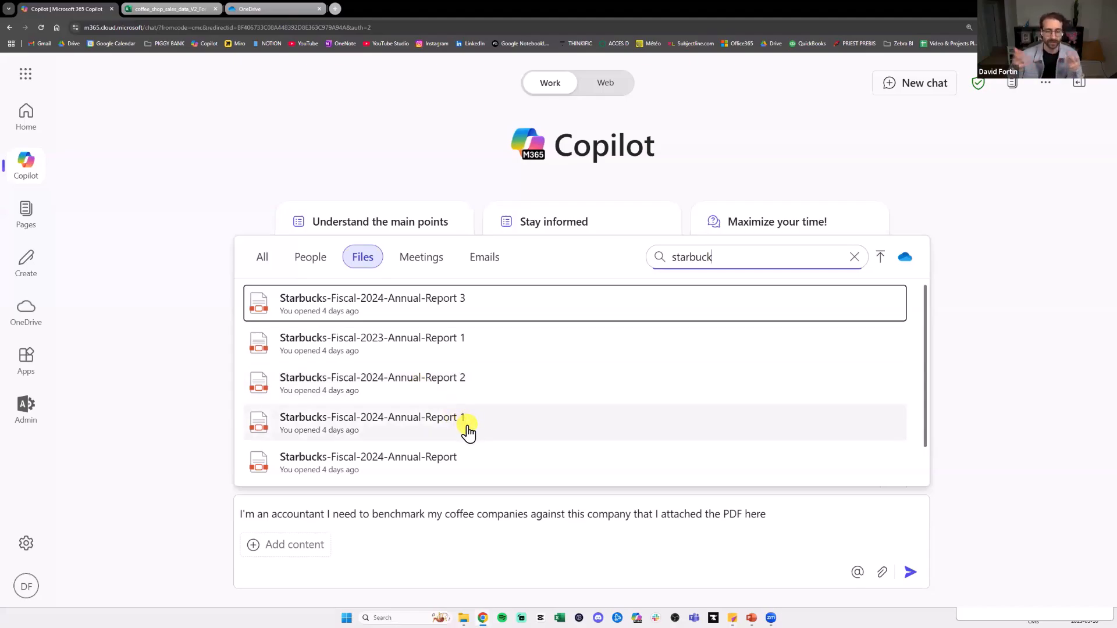
{"action": "left_click", "coordinate": [385, 469]}
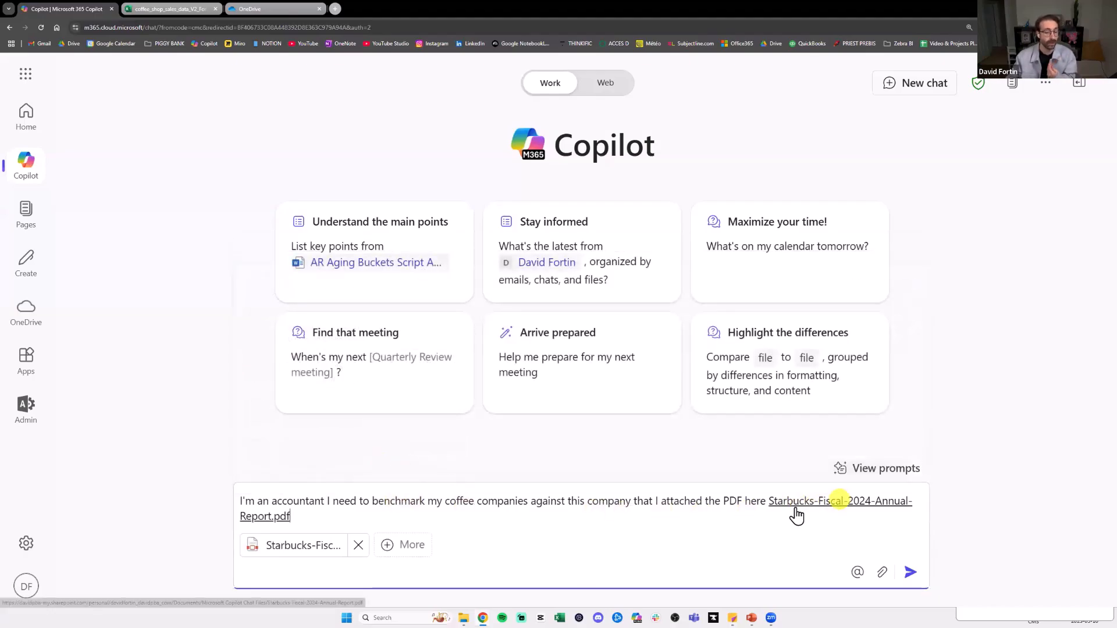
{"action": "left_click_drag", "start_coordinate": [244, 501], "coordinate": [767, 502]}
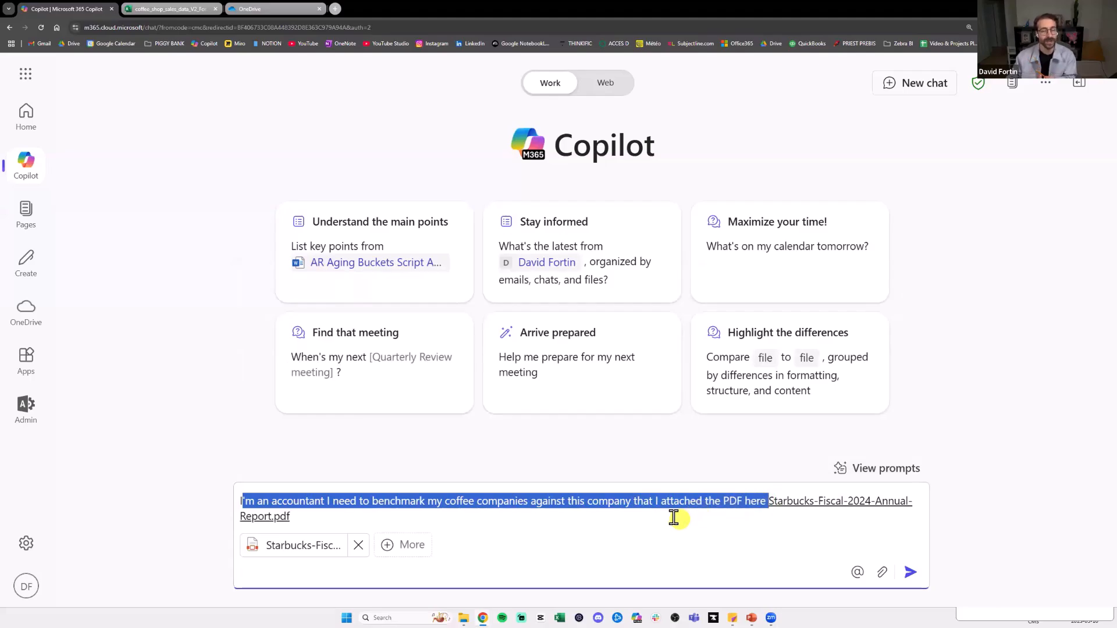
{"action": "left_click", "coordinate": [911, 576]}
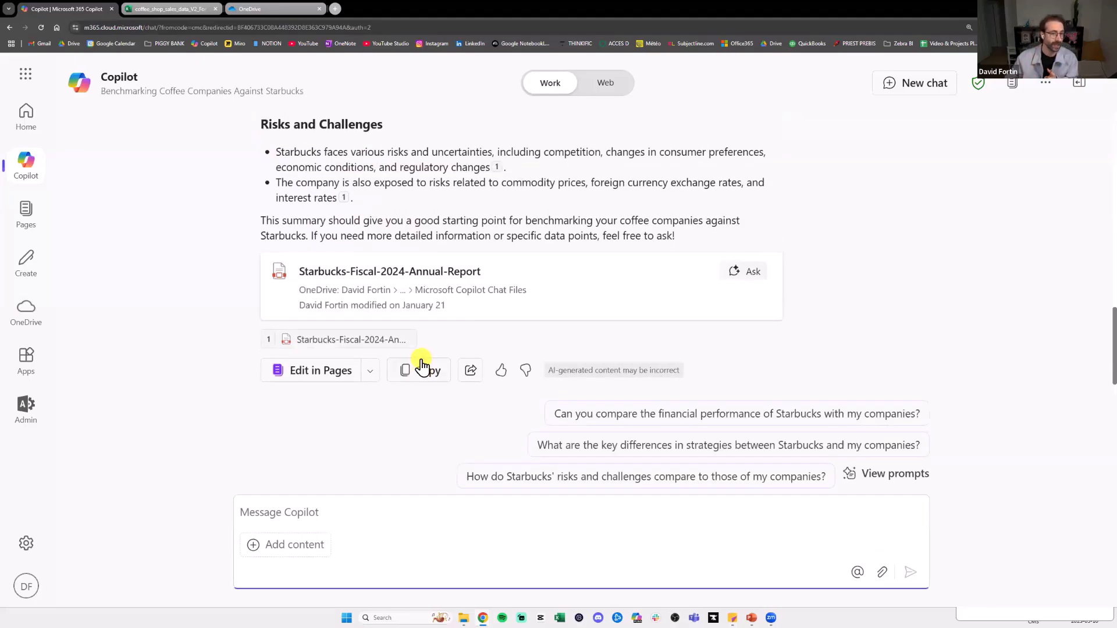
Review the Overview section of Copilot's Starbucks annual report summary against the accountant role stated in the prompt
{"action": "scroll", "coordinate": [428, 323], "scroll_direction": "up", "scroll_amount": 15}
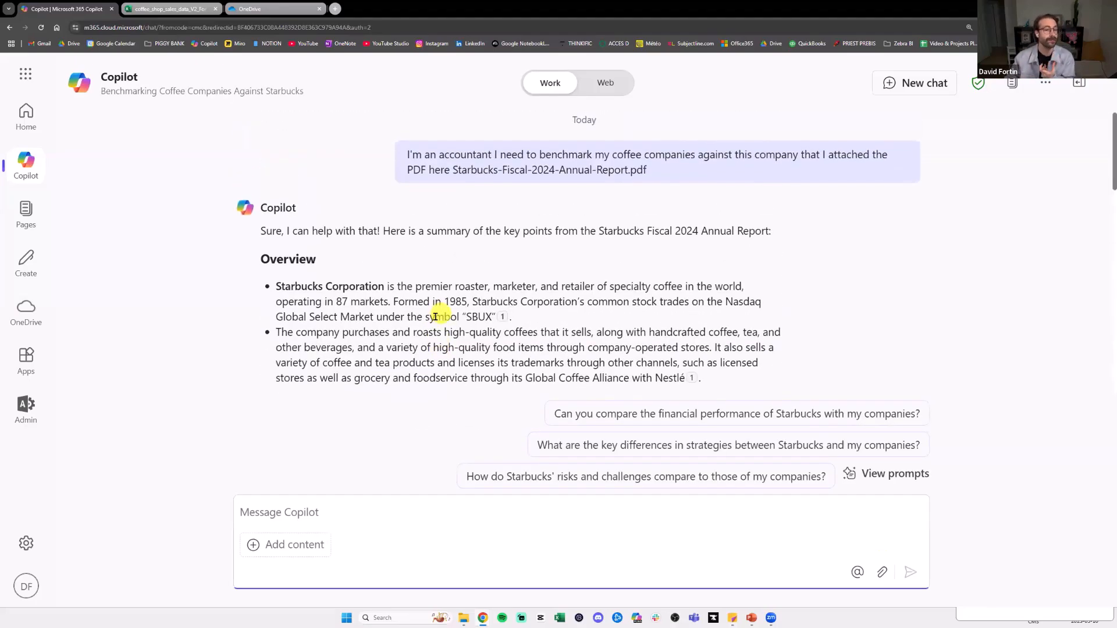
{"action": "left_click_drag", "start_coordinate": [272, 287], "coordinate": [470, 348]}
{"action": "left_click", "coordinate": [470, 348]}
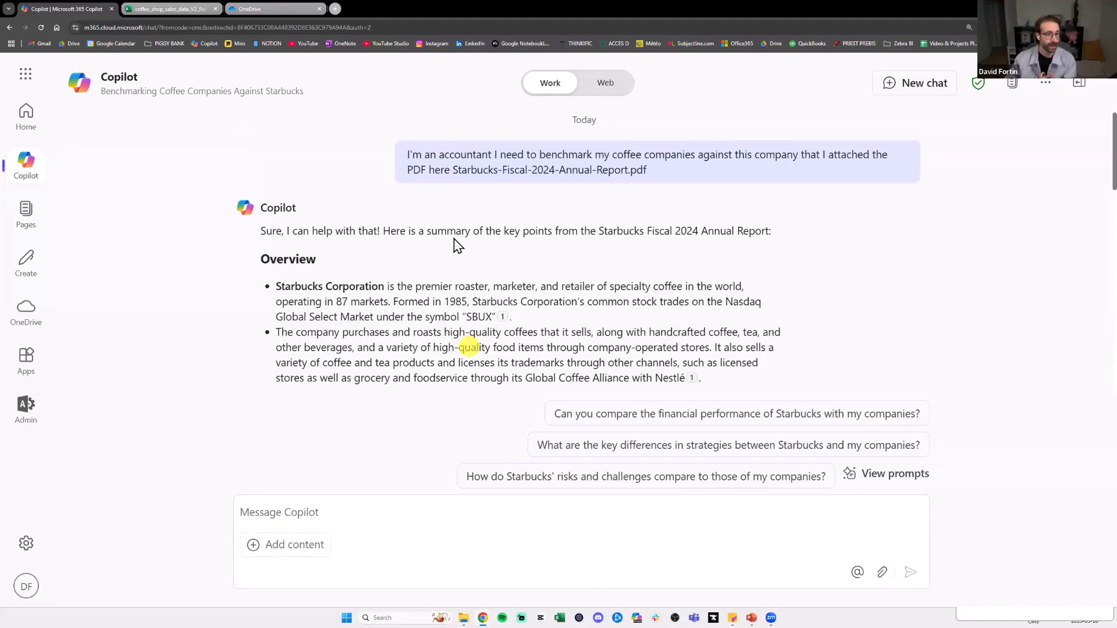
{"action": "left_click_drag", "start_coordinate": [406, 152], "coordinate": [491, 151]}
{"action": "left_click", "coordinate": [384, 165]}
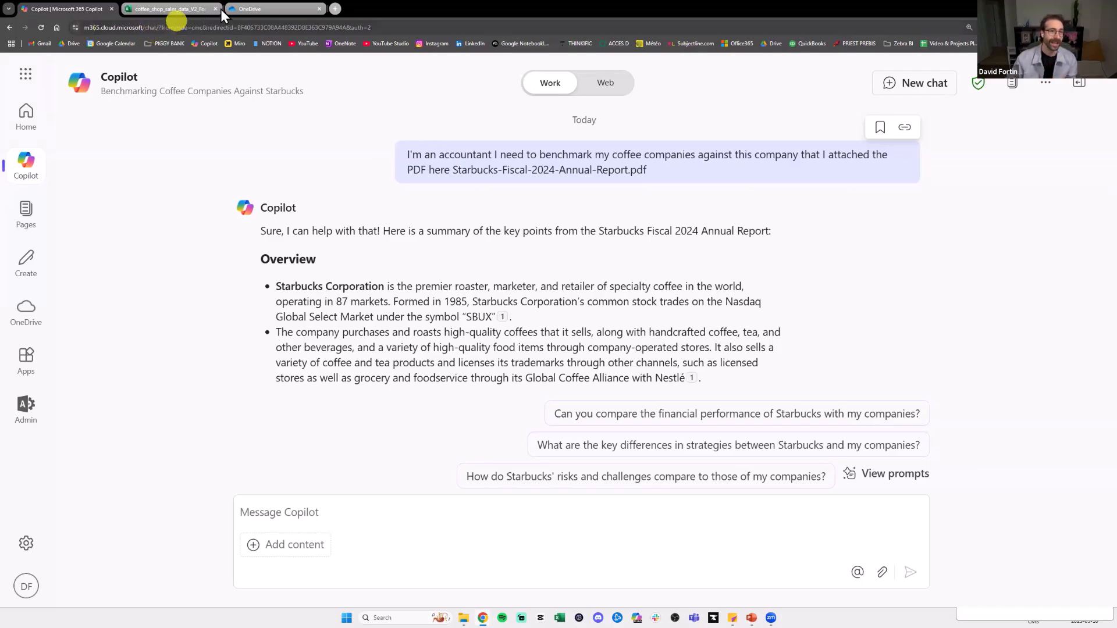
Open Piggy_Bank_Studios_Financial_Cost_Presentation.pdf from the Examples Documents folder in OneDrive and review its sections, including the approved pre-production budget
{"action": "left_click", "coordinate": [250, 9]}
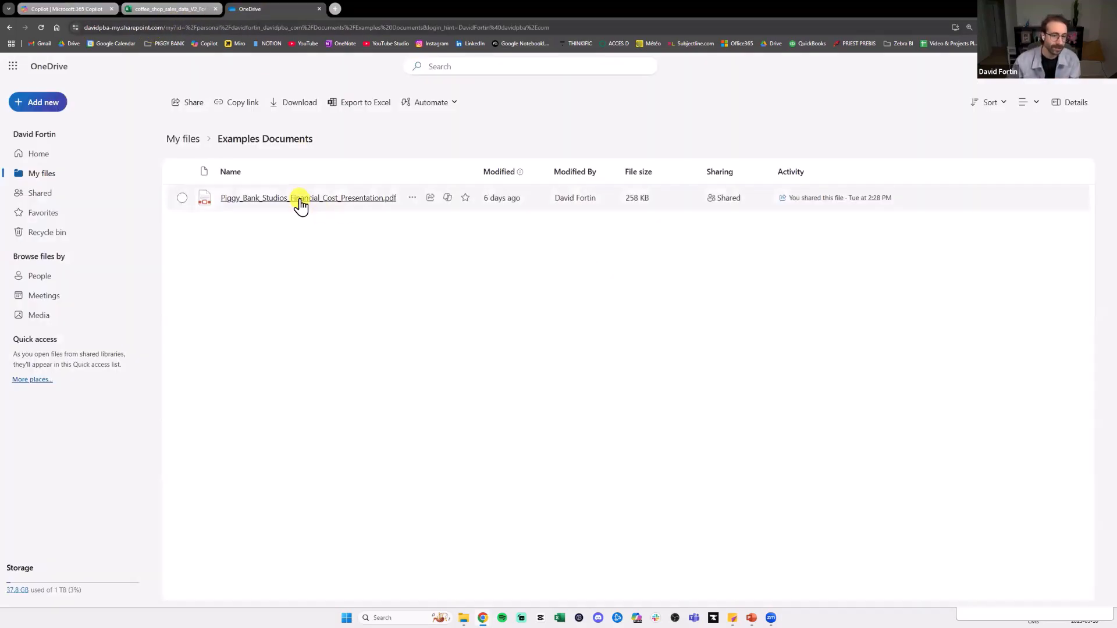
{"action": "left_click", "coordinate": [259, 199]}
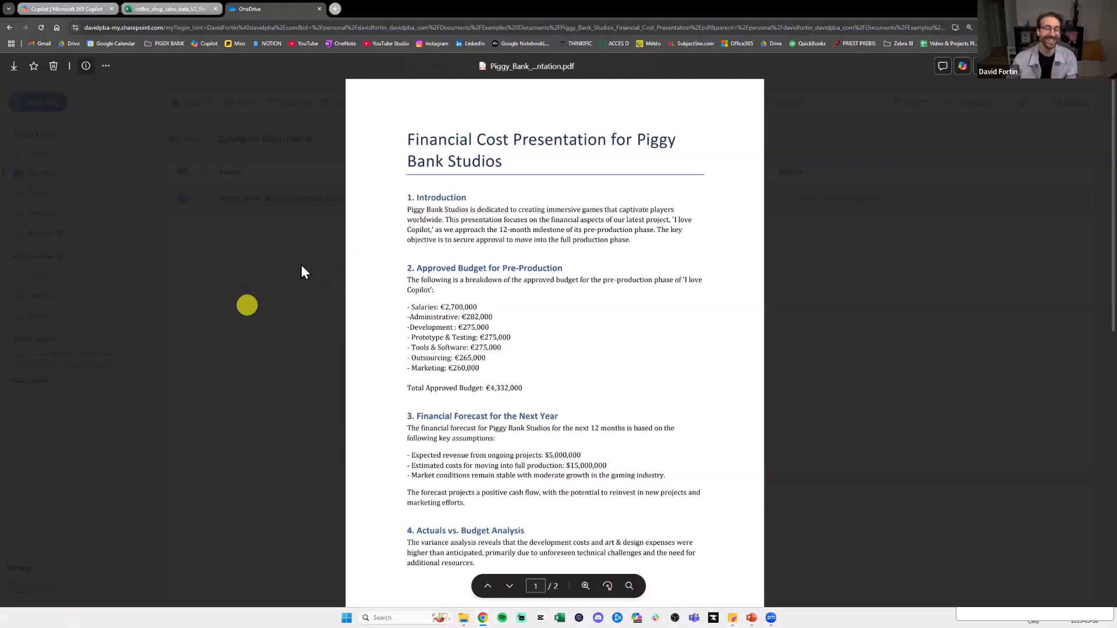
{"action": "scroll", "coordinate": [483, 210], "scroll_direction": "down", "scroll_amount": 2}
{"action": "scroll", "coordinate": [474, 213], "scroll_direction": "up", "scroll_amount": 2}
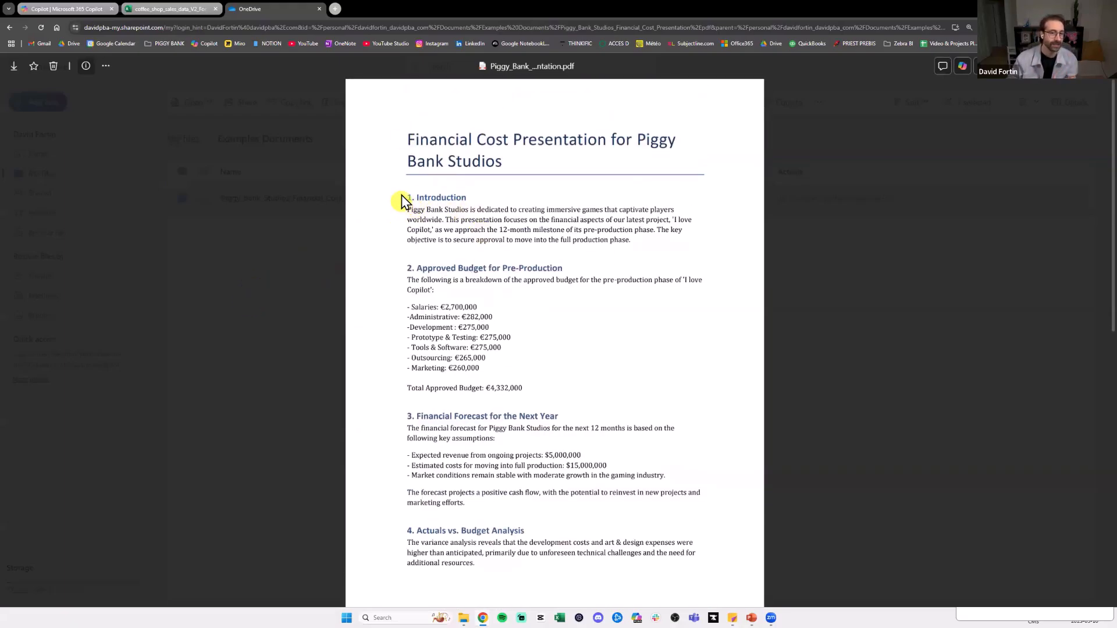
{"action": "triple_click", "coordinate": [568, 267]}
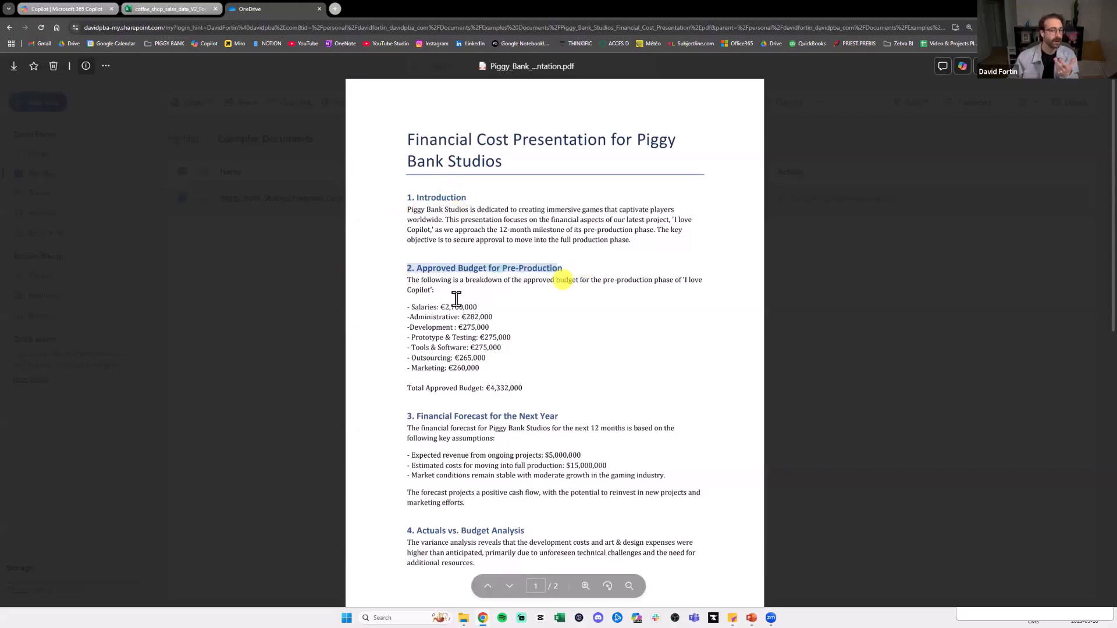
{"action": "left_click", "coordinate": [516, 280]}
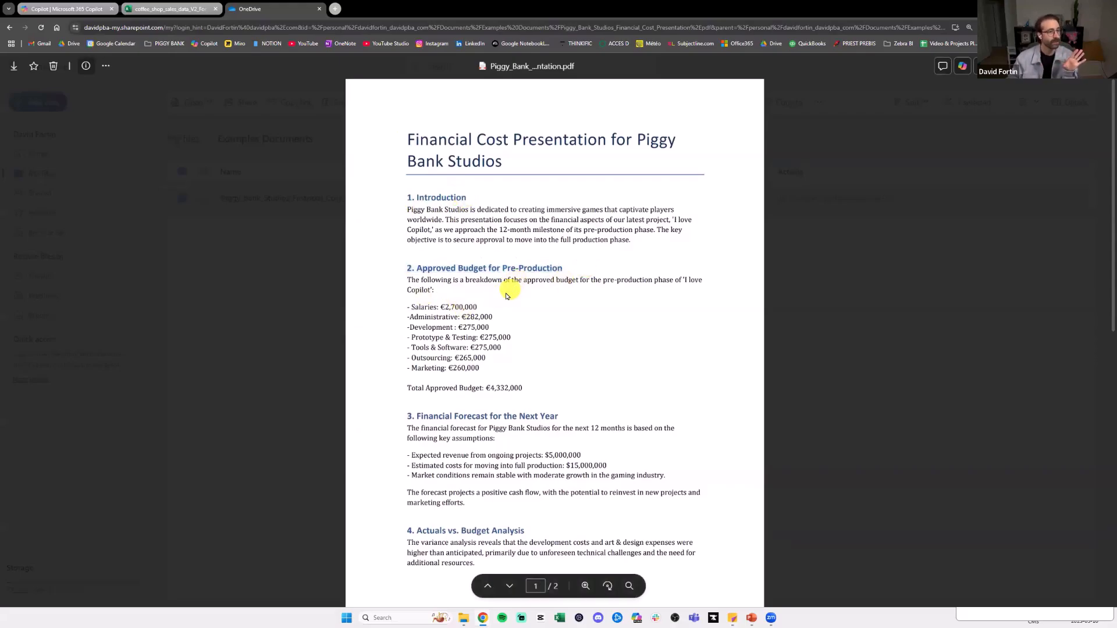
{"action": "scroll", "coordinate": [483, 261], "scroll_direction": "down", "scroll_amount": 10}
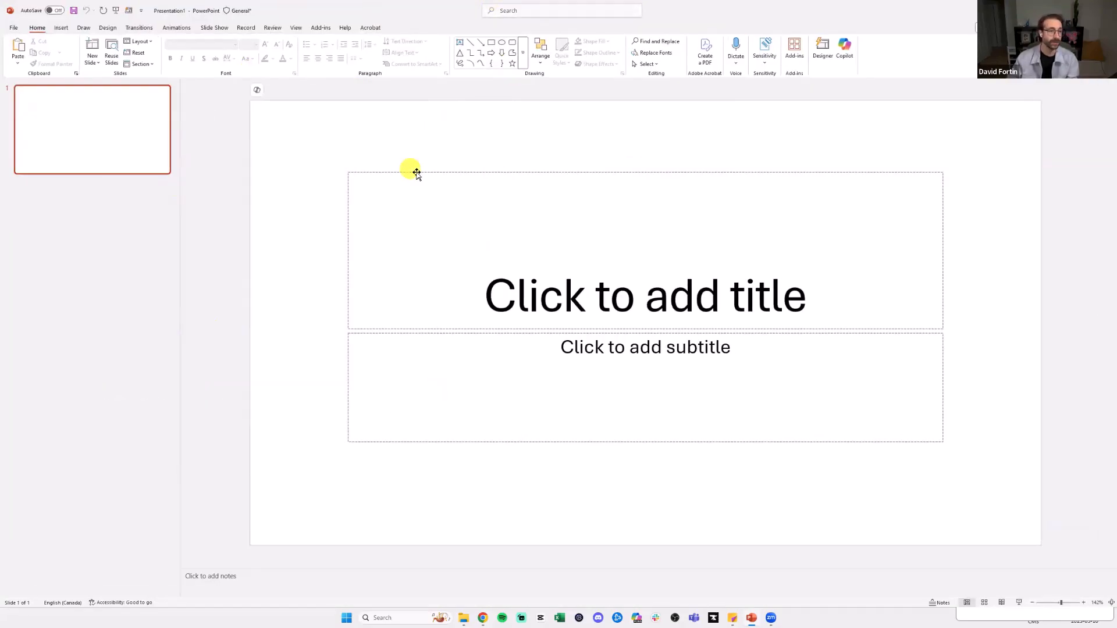
Switch to the blank PowerPoint presentation and open Copilot beside the slide
{"action": "left_click", "coordinate": [844, 51]}
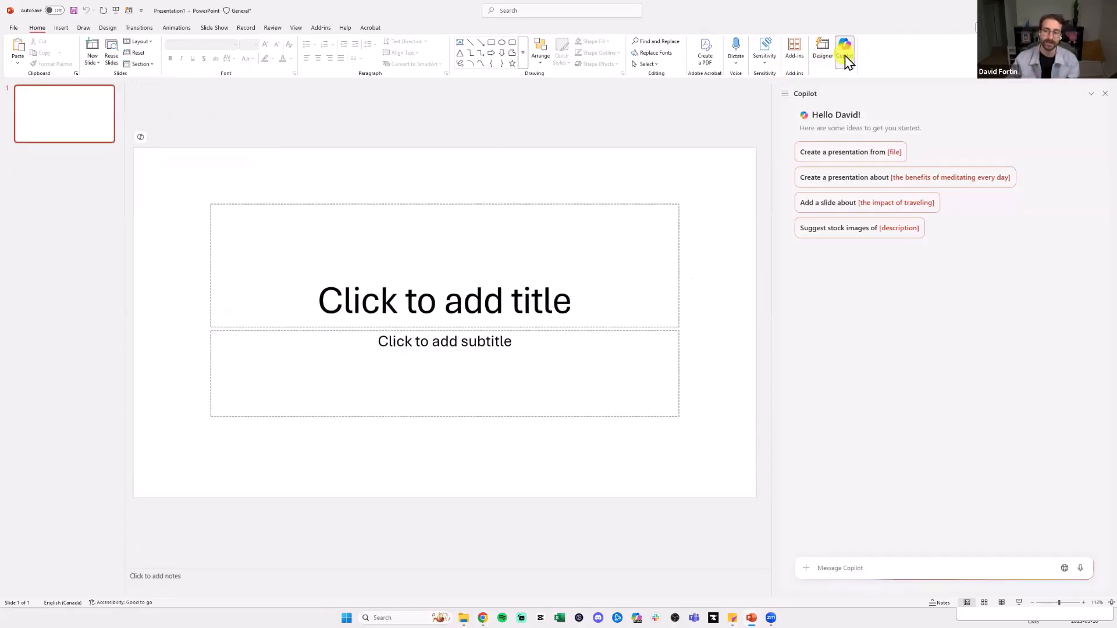